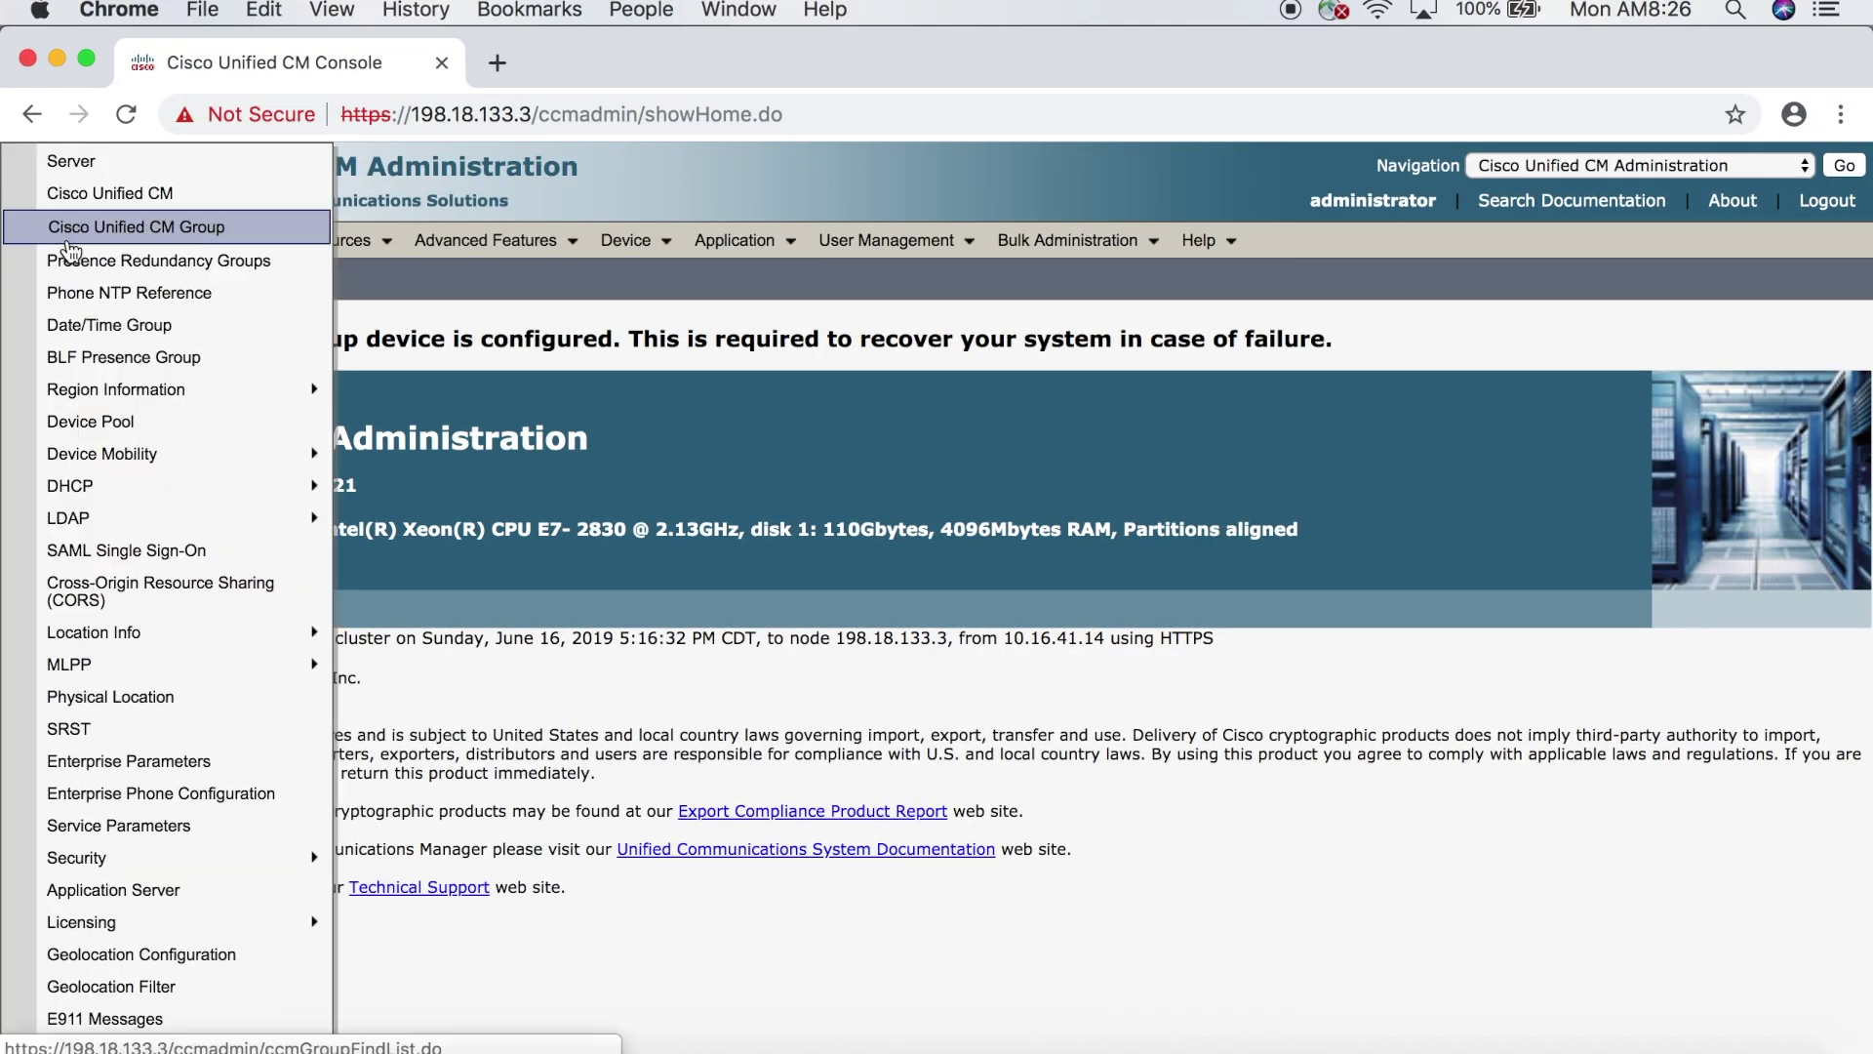
- Show the Enterprise Parameters' Clusterwide Domain Configuration, with top level domain dcloud.cisco.com
{"action": "left_click", "coordinate": [101, 771]}
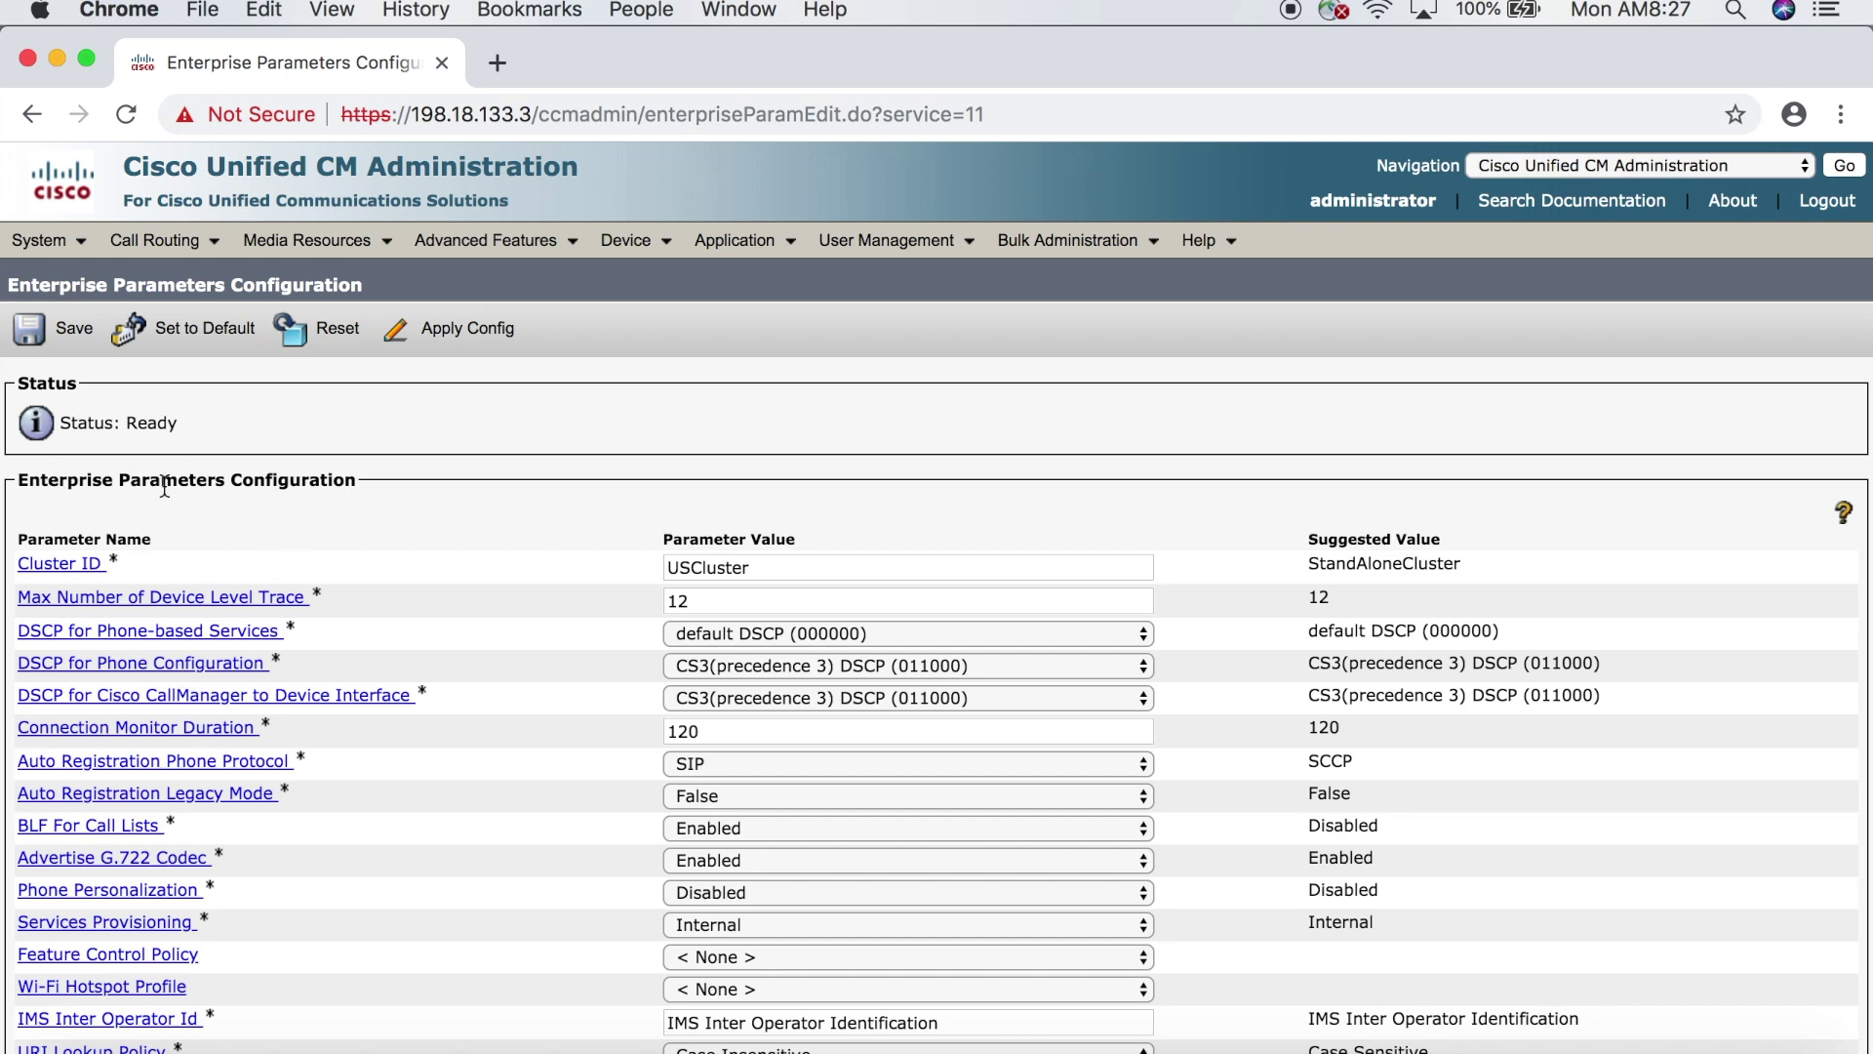
{"action": "scroll", "coordinate": [312, 557], "scroll_direction": "down", "scroll_amount": 8}
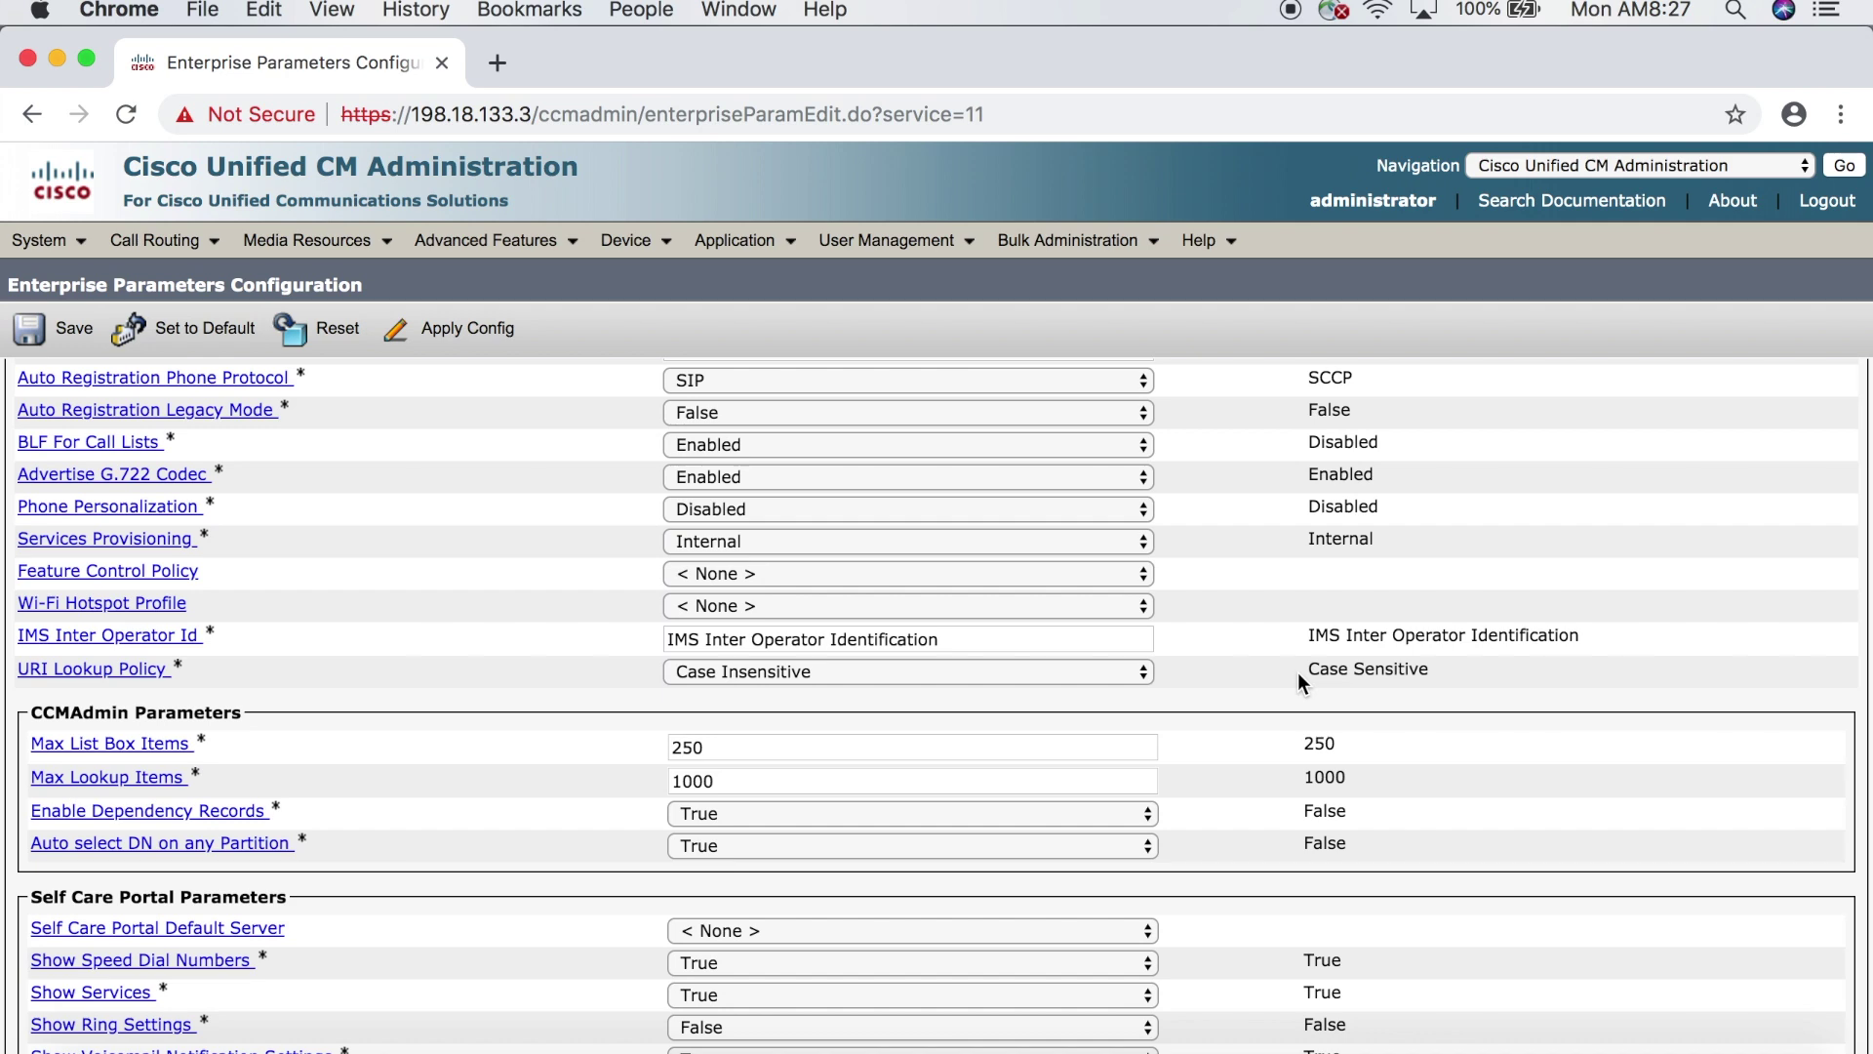
{"action": "scroll", "coordinate": [1298, 673], "scroll_direction": "down", "scroll_amount": 20}
{"action": "scroll", "coordinate": [1299, 674], "scroll_direction": "down", "scroll_amount": 20}
{"action": "scroll", "coordinate": [1297, 683], "scroll_direction": "down", "scroll_amount": 1}
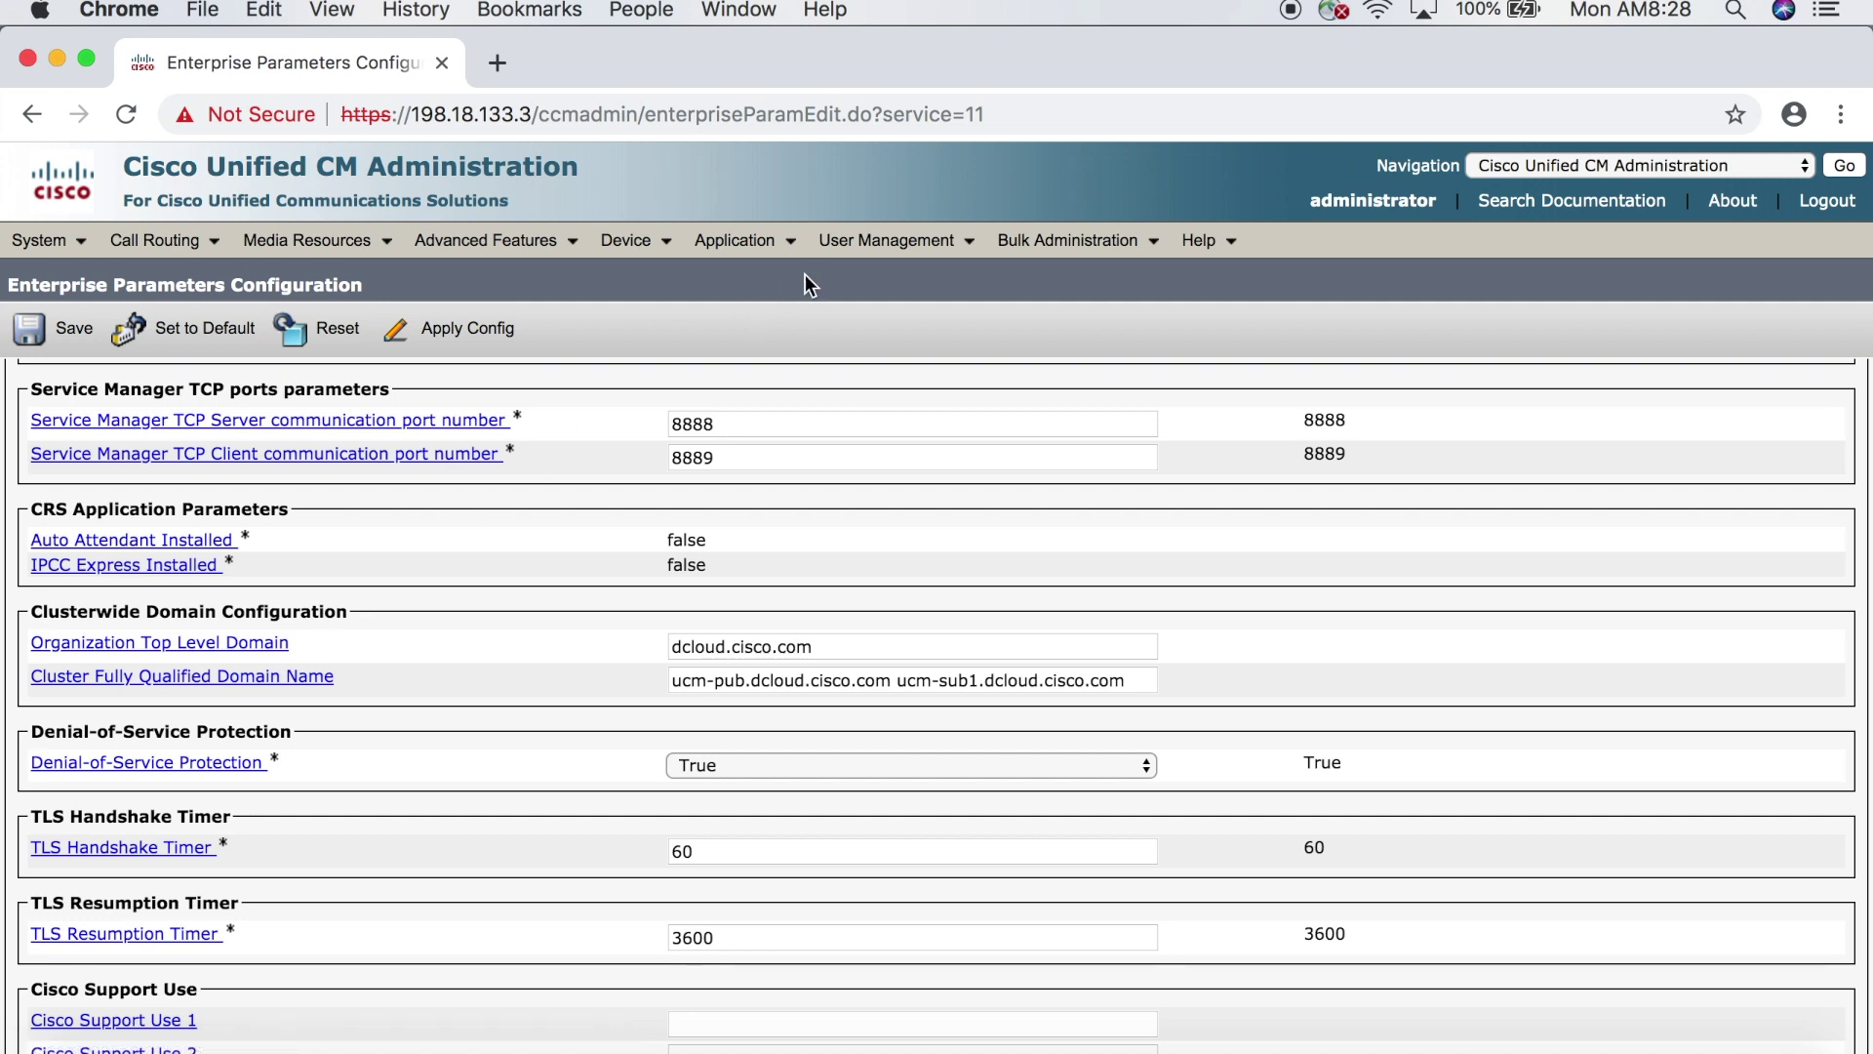
- List all end users and open the user whose extension is 1001
{"action": "left_click", "coordinate": [883, 241]}
{"action": "left_click", "coordinate": [881, 312]}
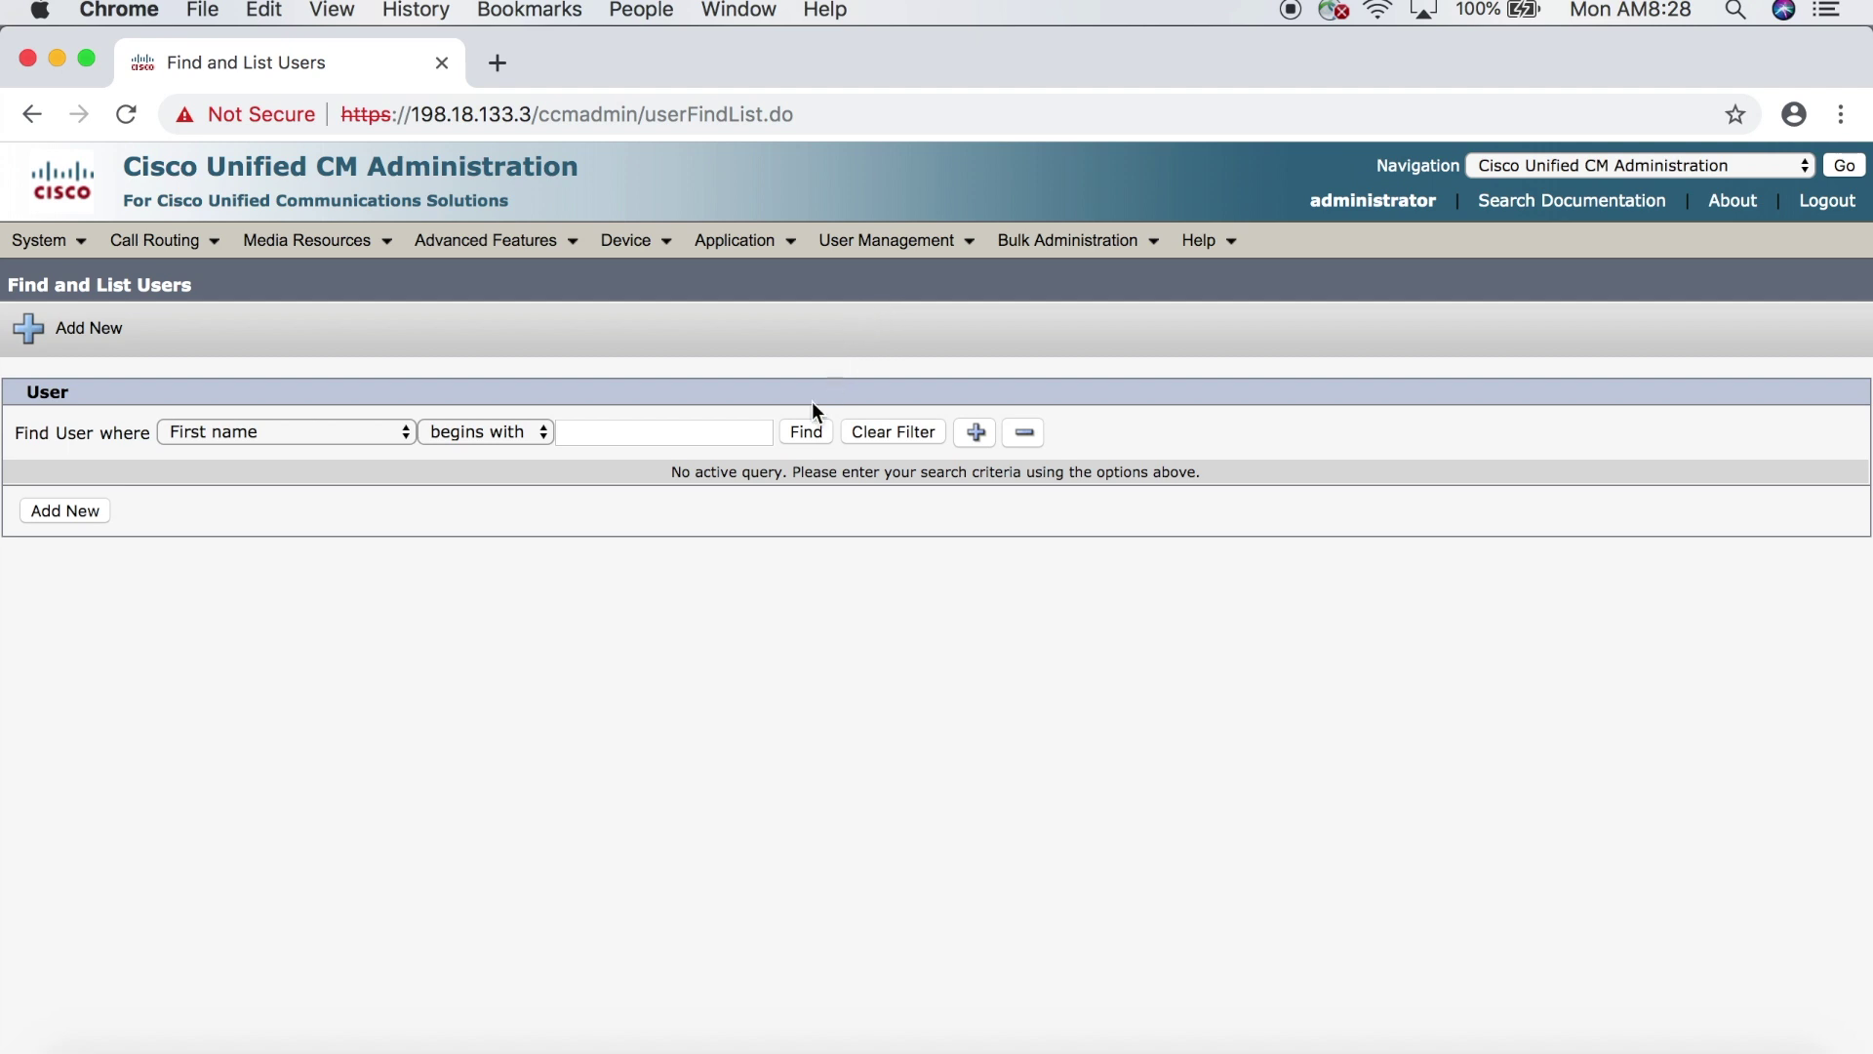
{"action": "left_click", "coordinate": [803, 432]}
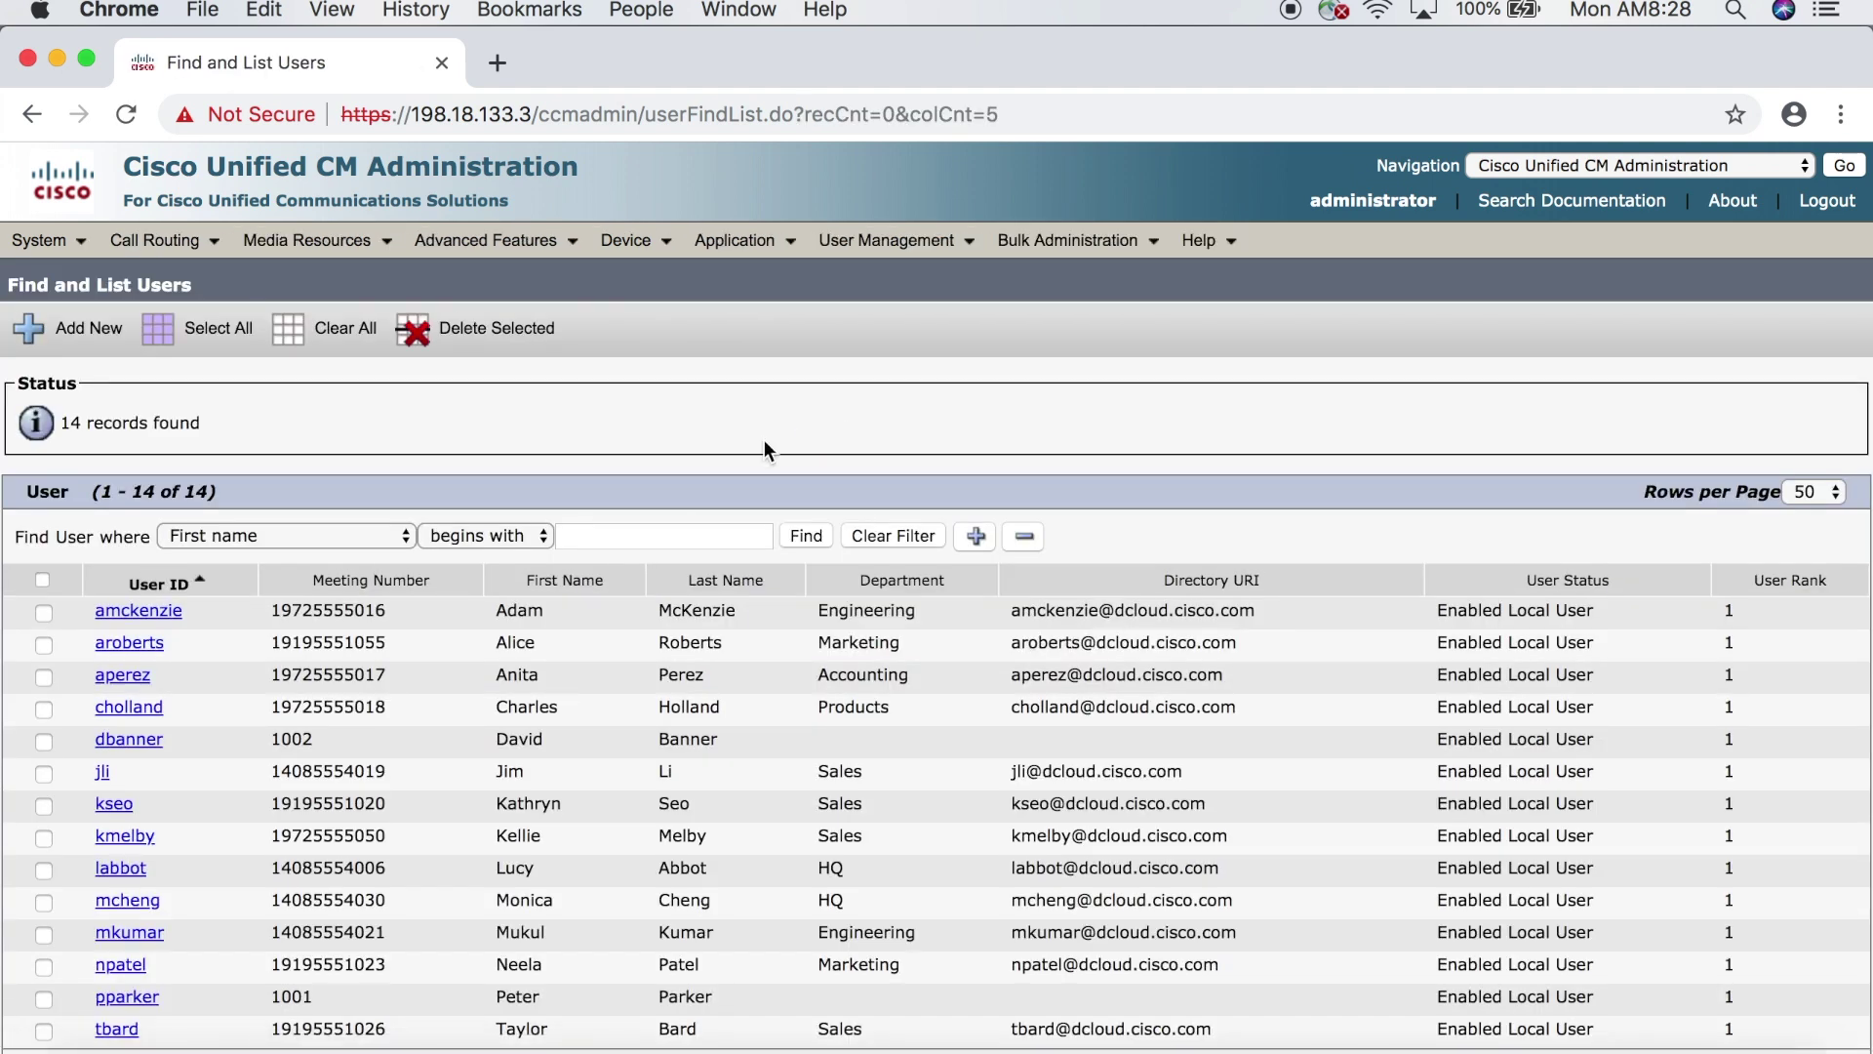
{"action": "scroll", "coordinate": [496, 697], "scroll_direction": "down", "scroll_amount": 1}
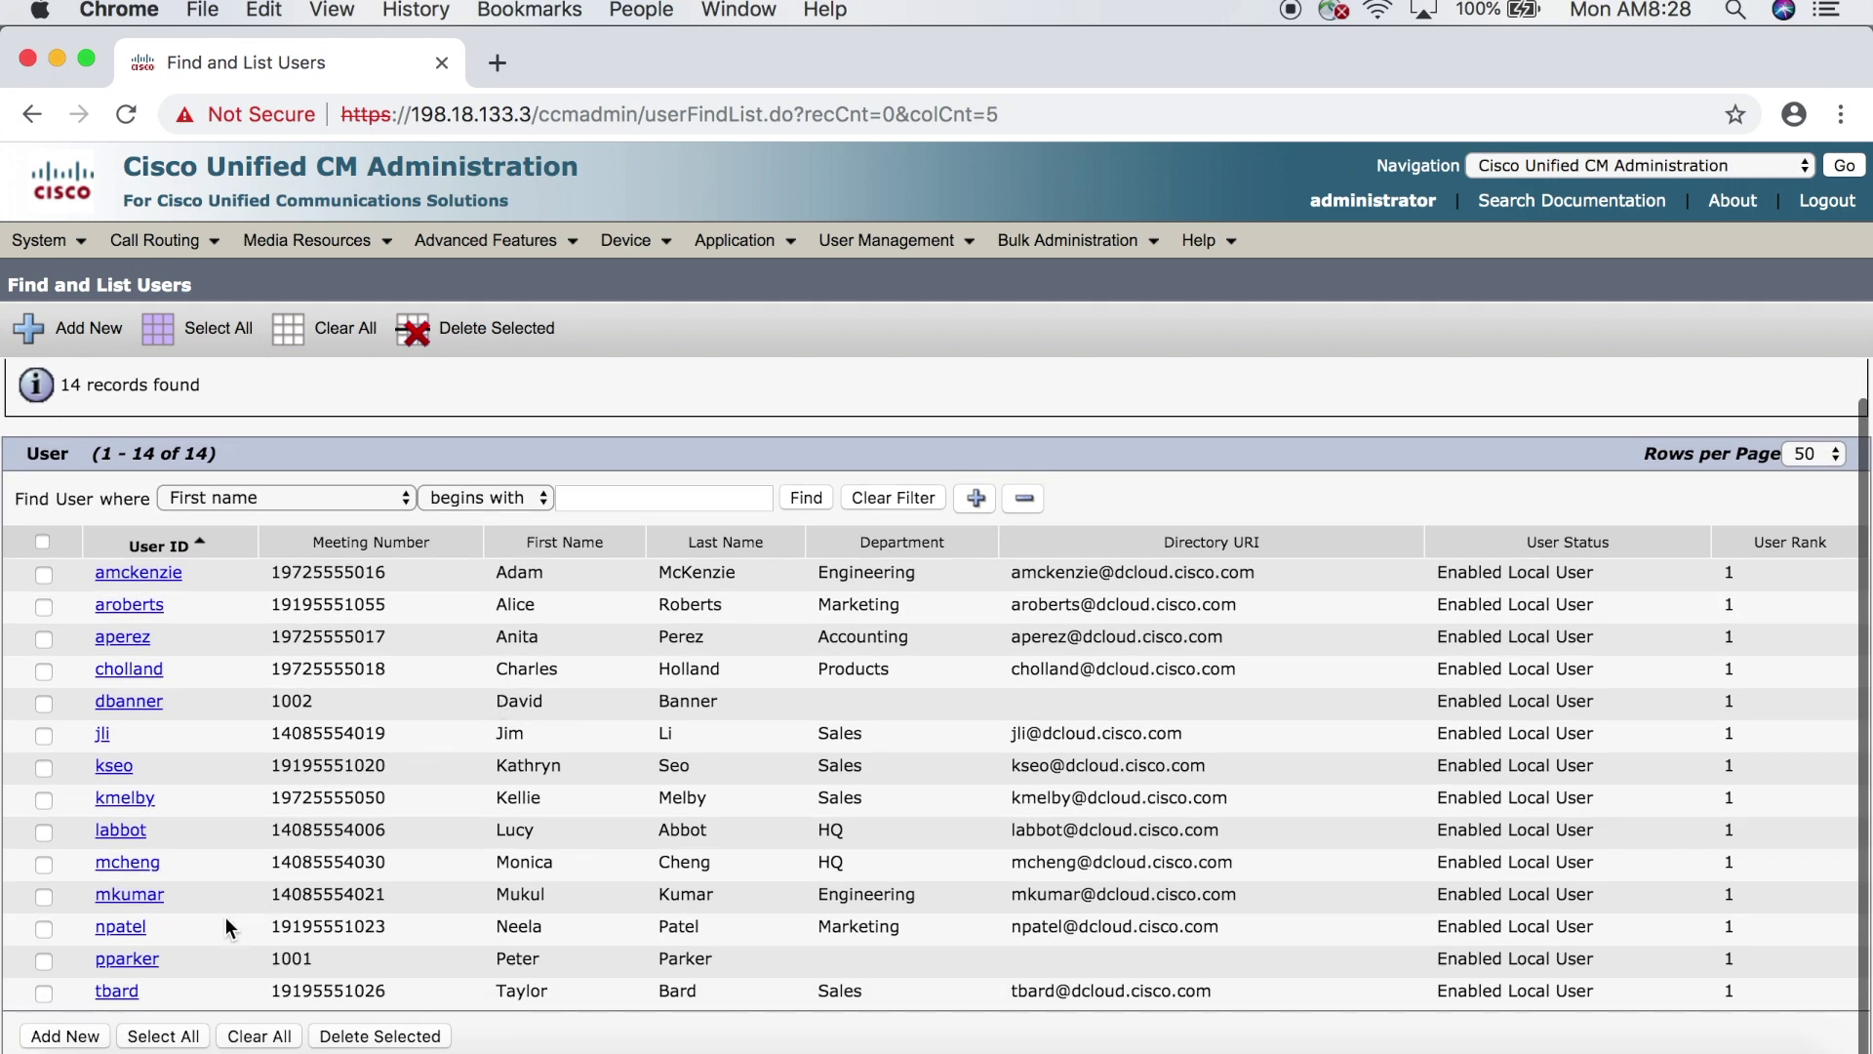
{"action": "left_click", "coordinate": [126, 959]}
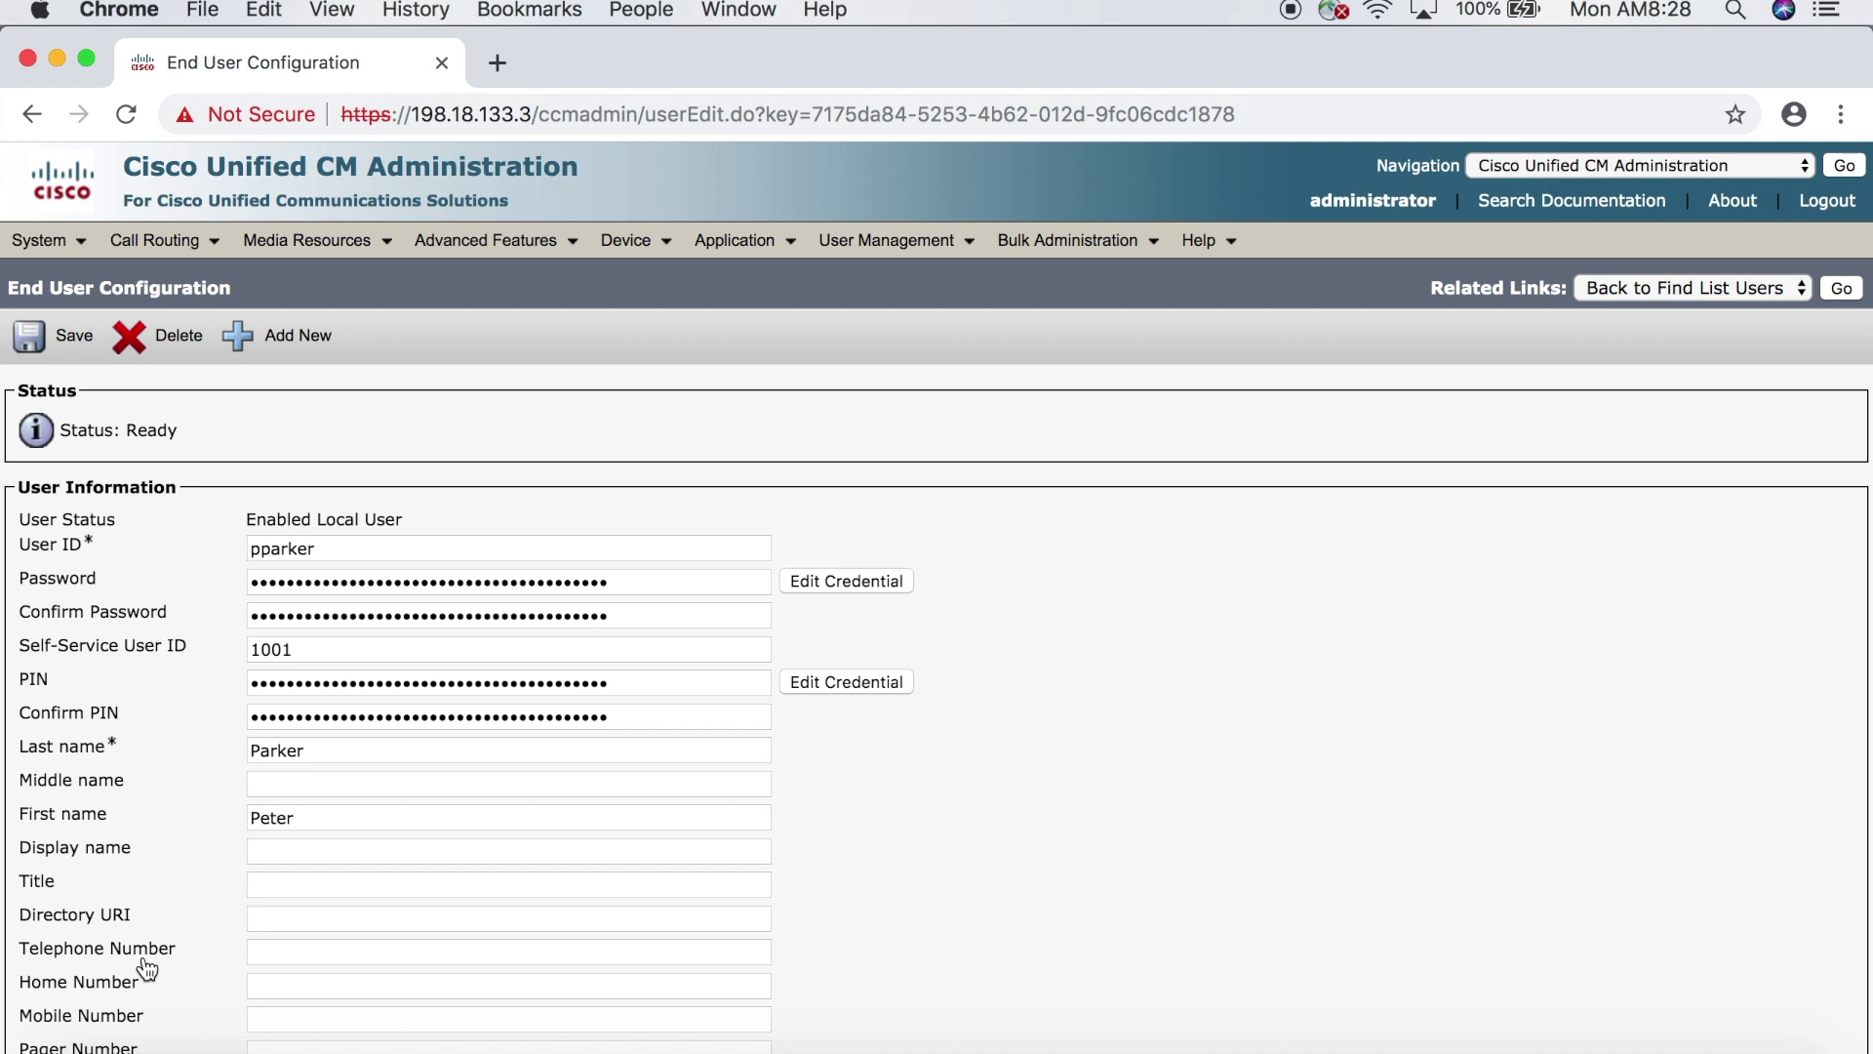
- Set the user's Directory URI to their dcloud.cisco.com address and save
{"action": "scroll", "coordinate": [145, 964], "scroll_direction": "down", "scroll_amount": 3}
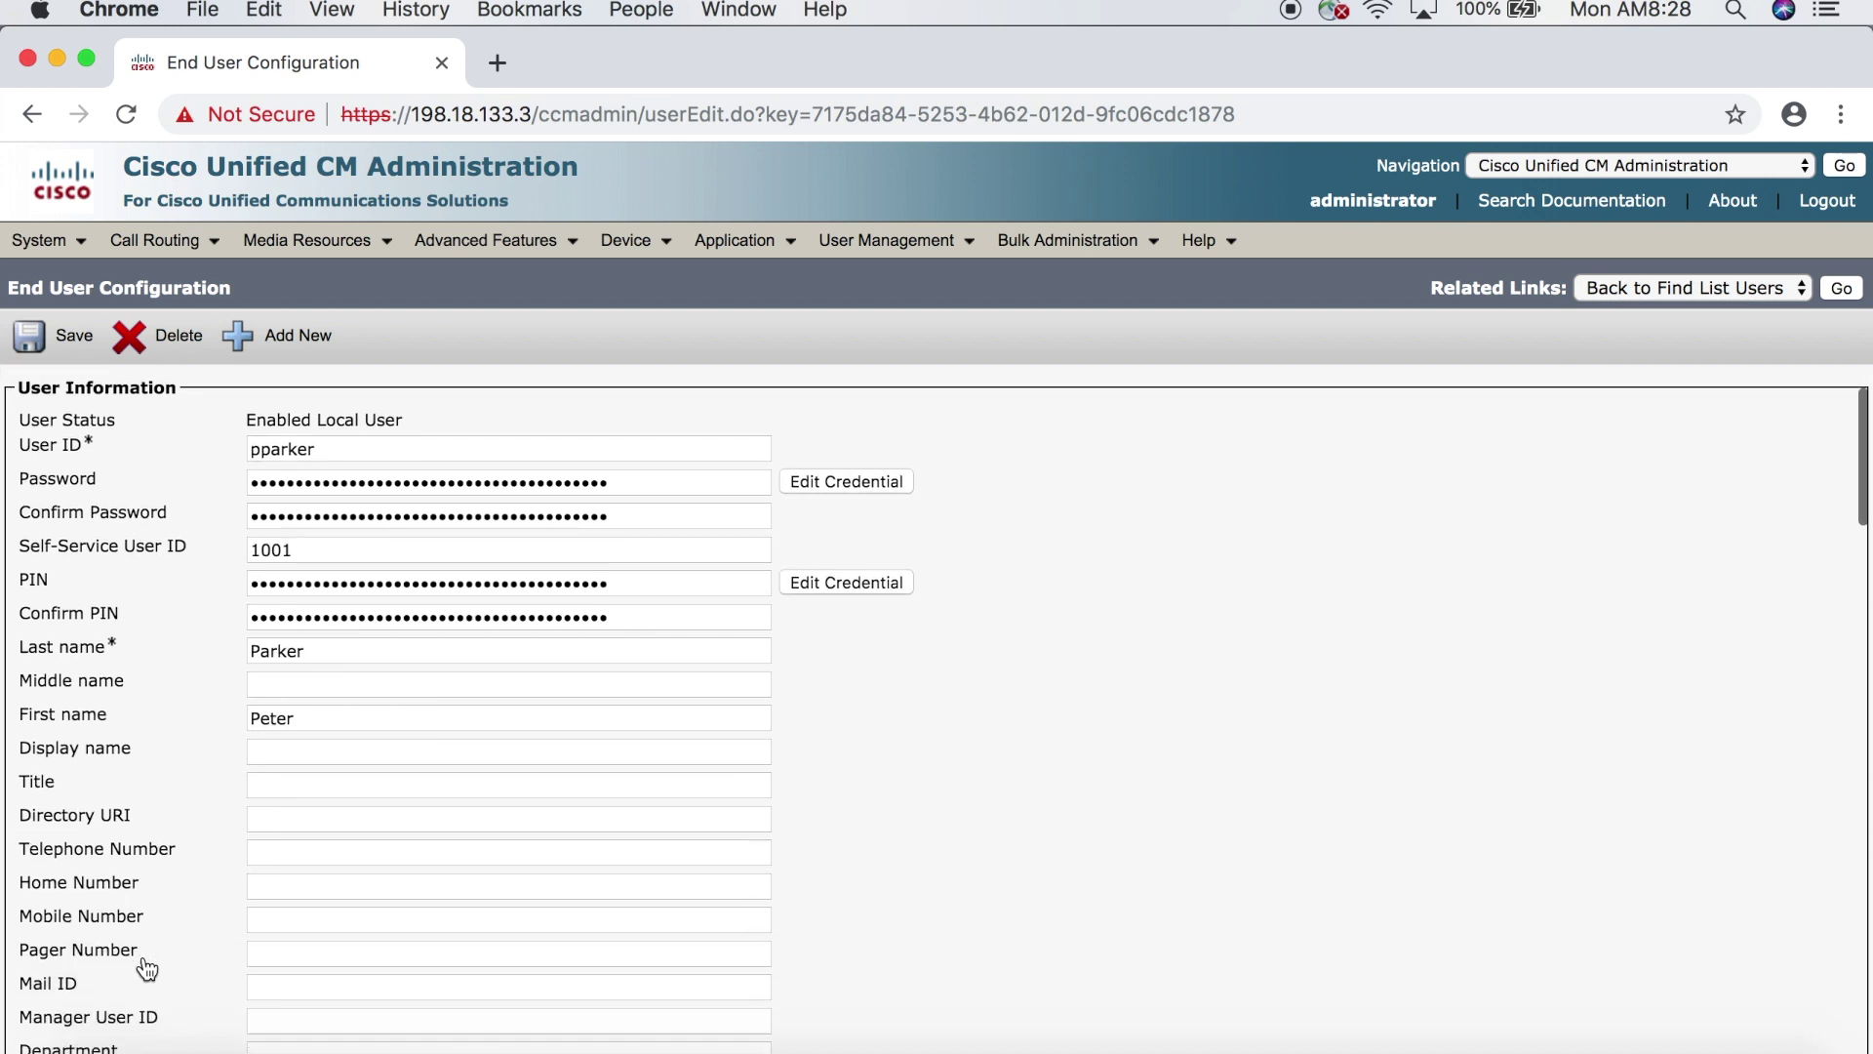
{"action": "left_click", "coordinate": [263, 813]}
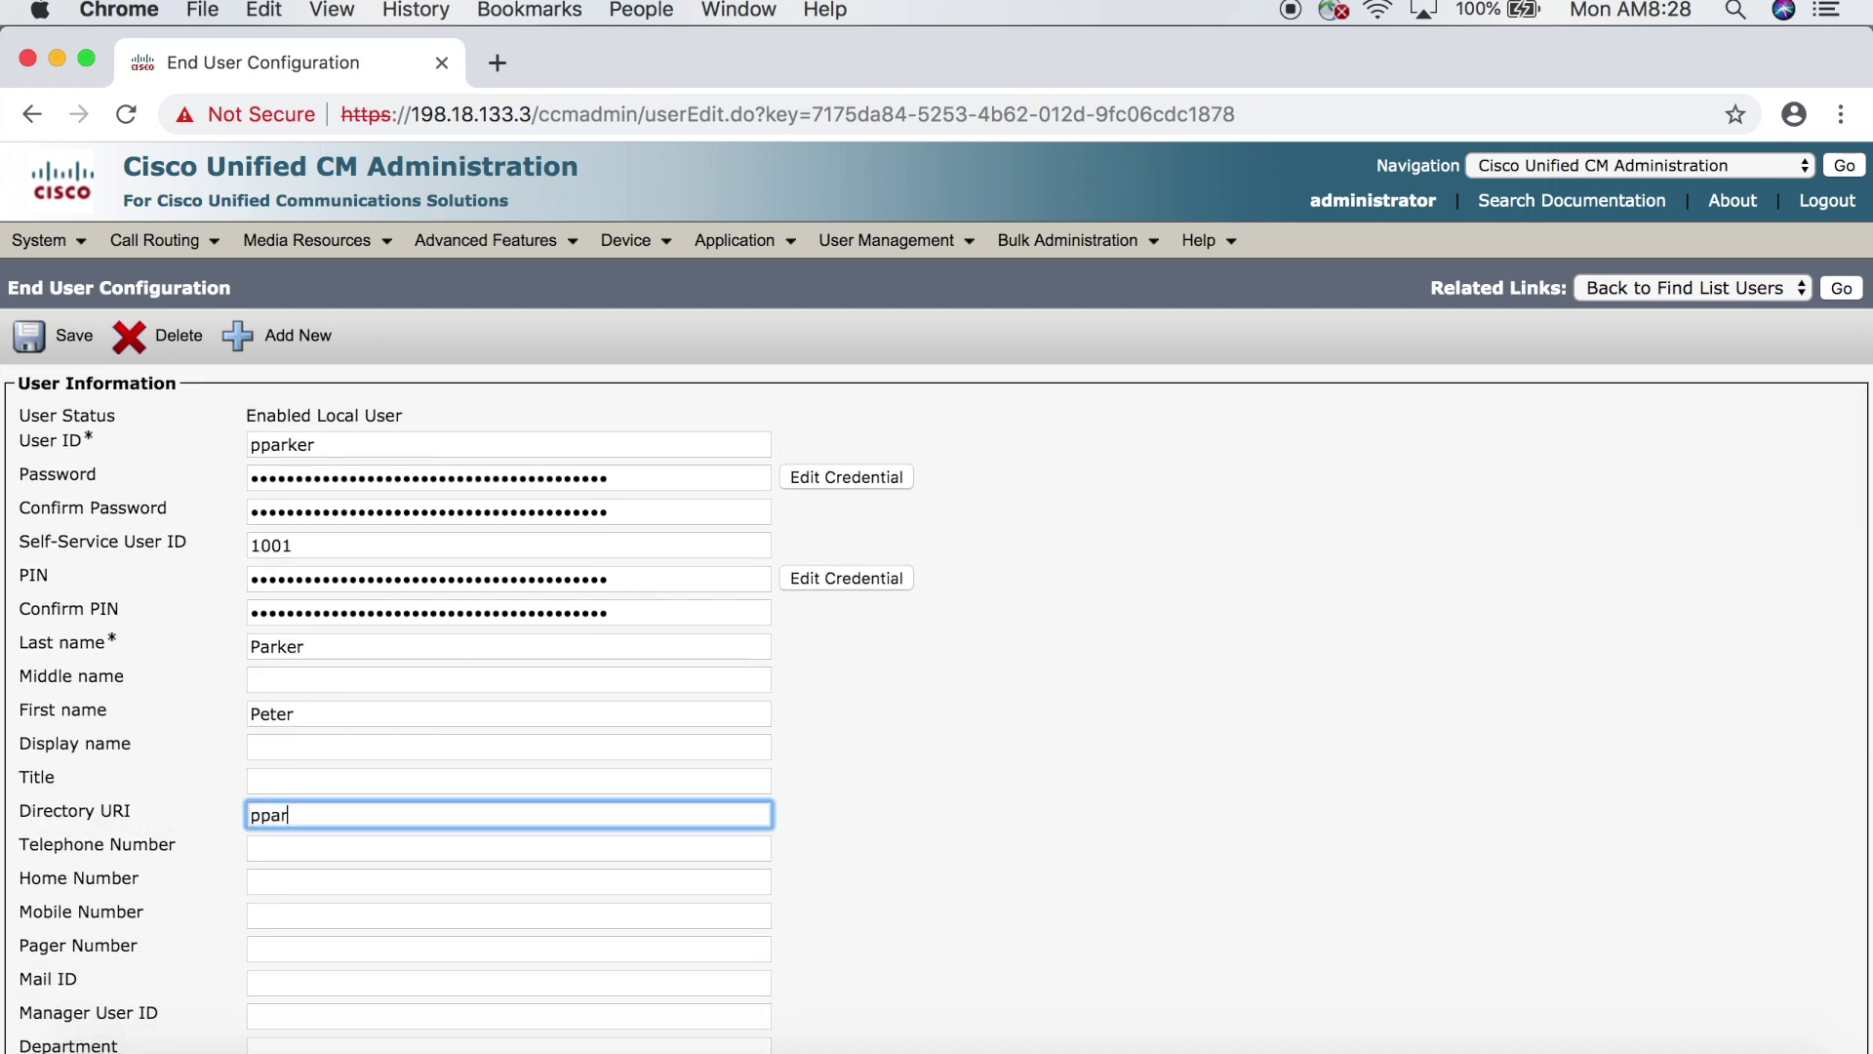
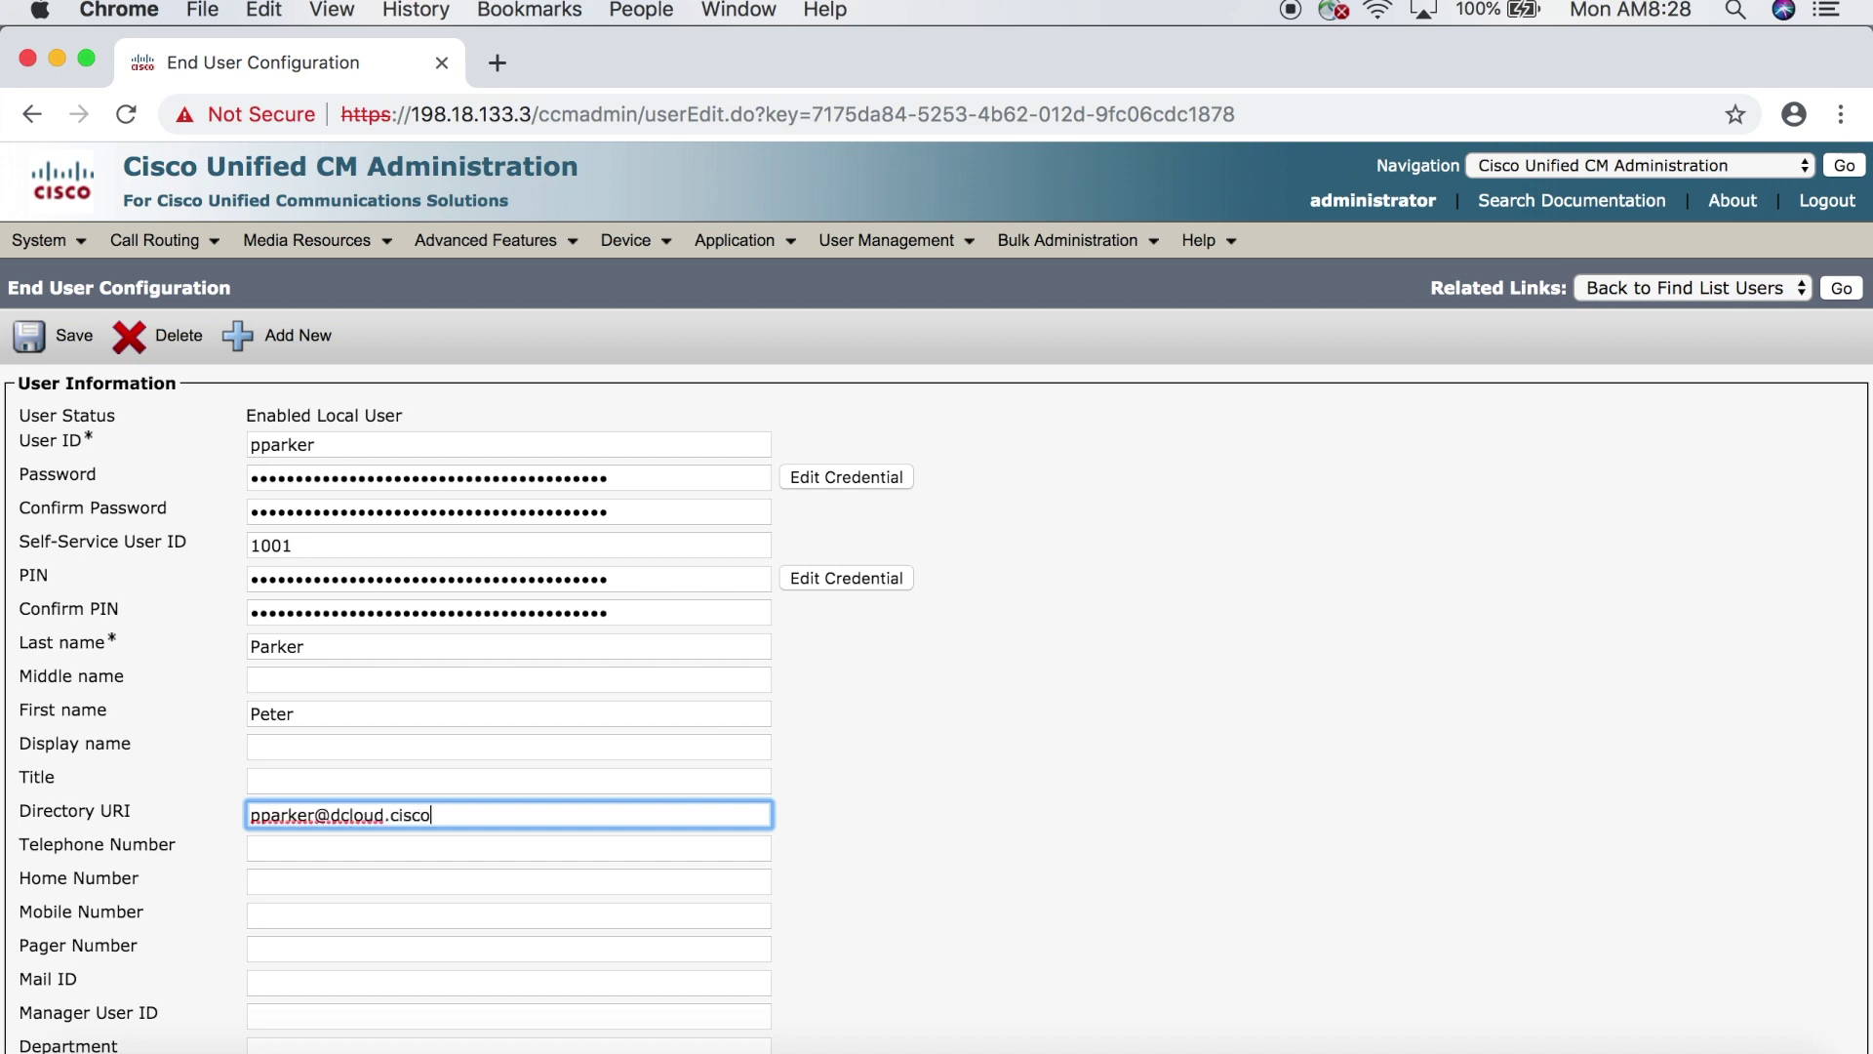
{"action": "left_click", "coordinate": [72, 352]}
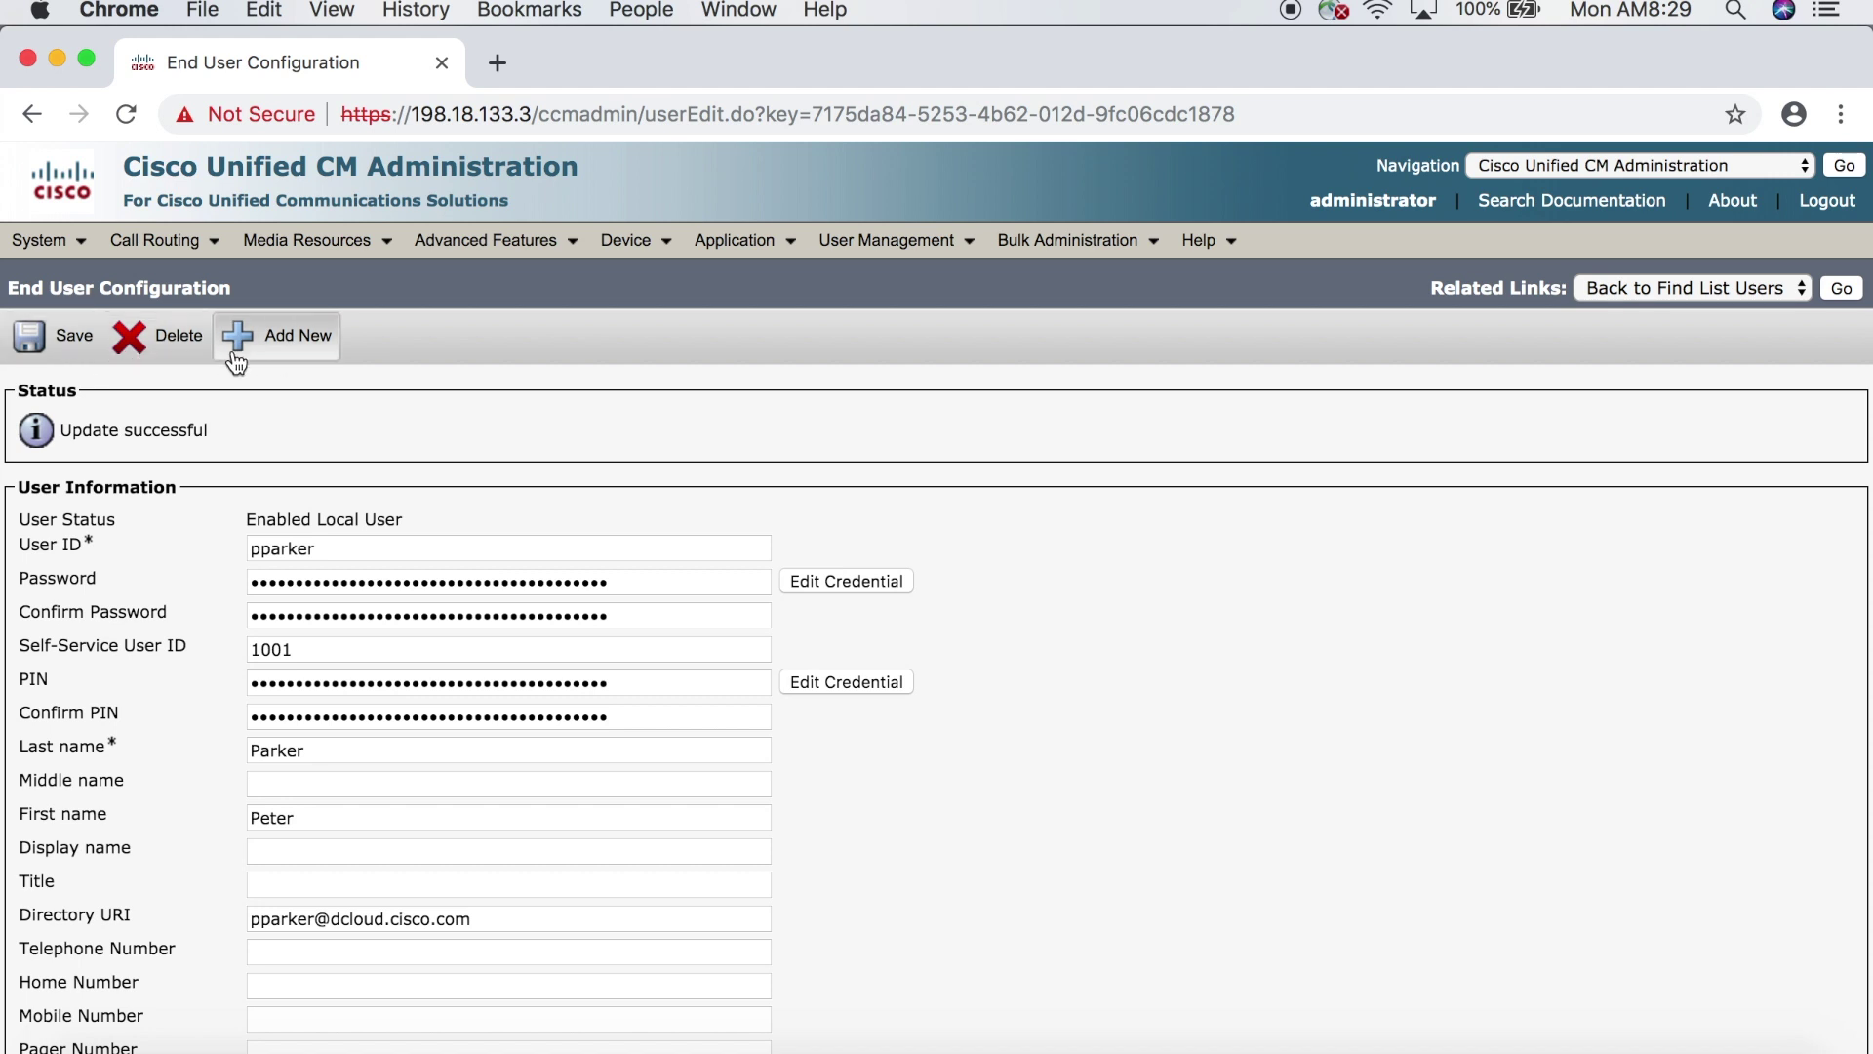
- List all phones and open SEPF09E630F774C, the Cisco 9971 phone described as 9971 TOP
{"action": "mouse_move", "coordinate": [652, 241]}
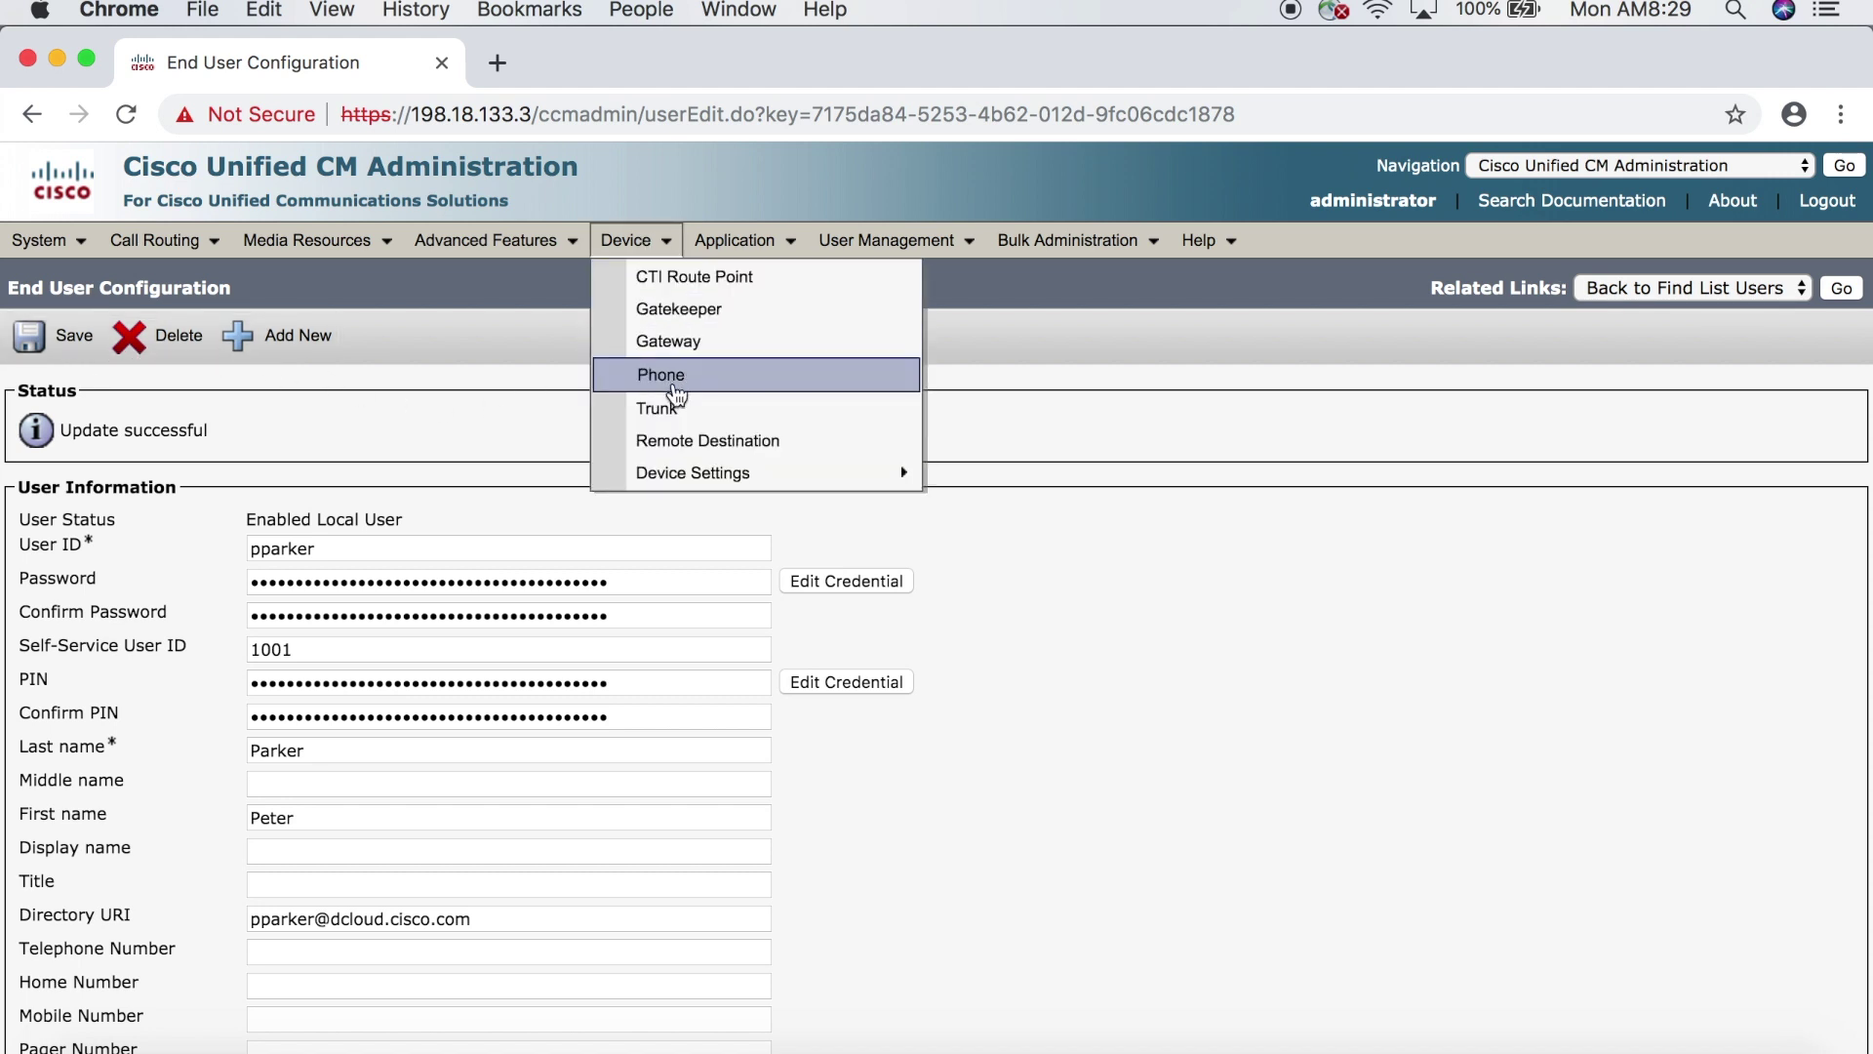
{"action": "left_click", "coordinate": [675, 383]}
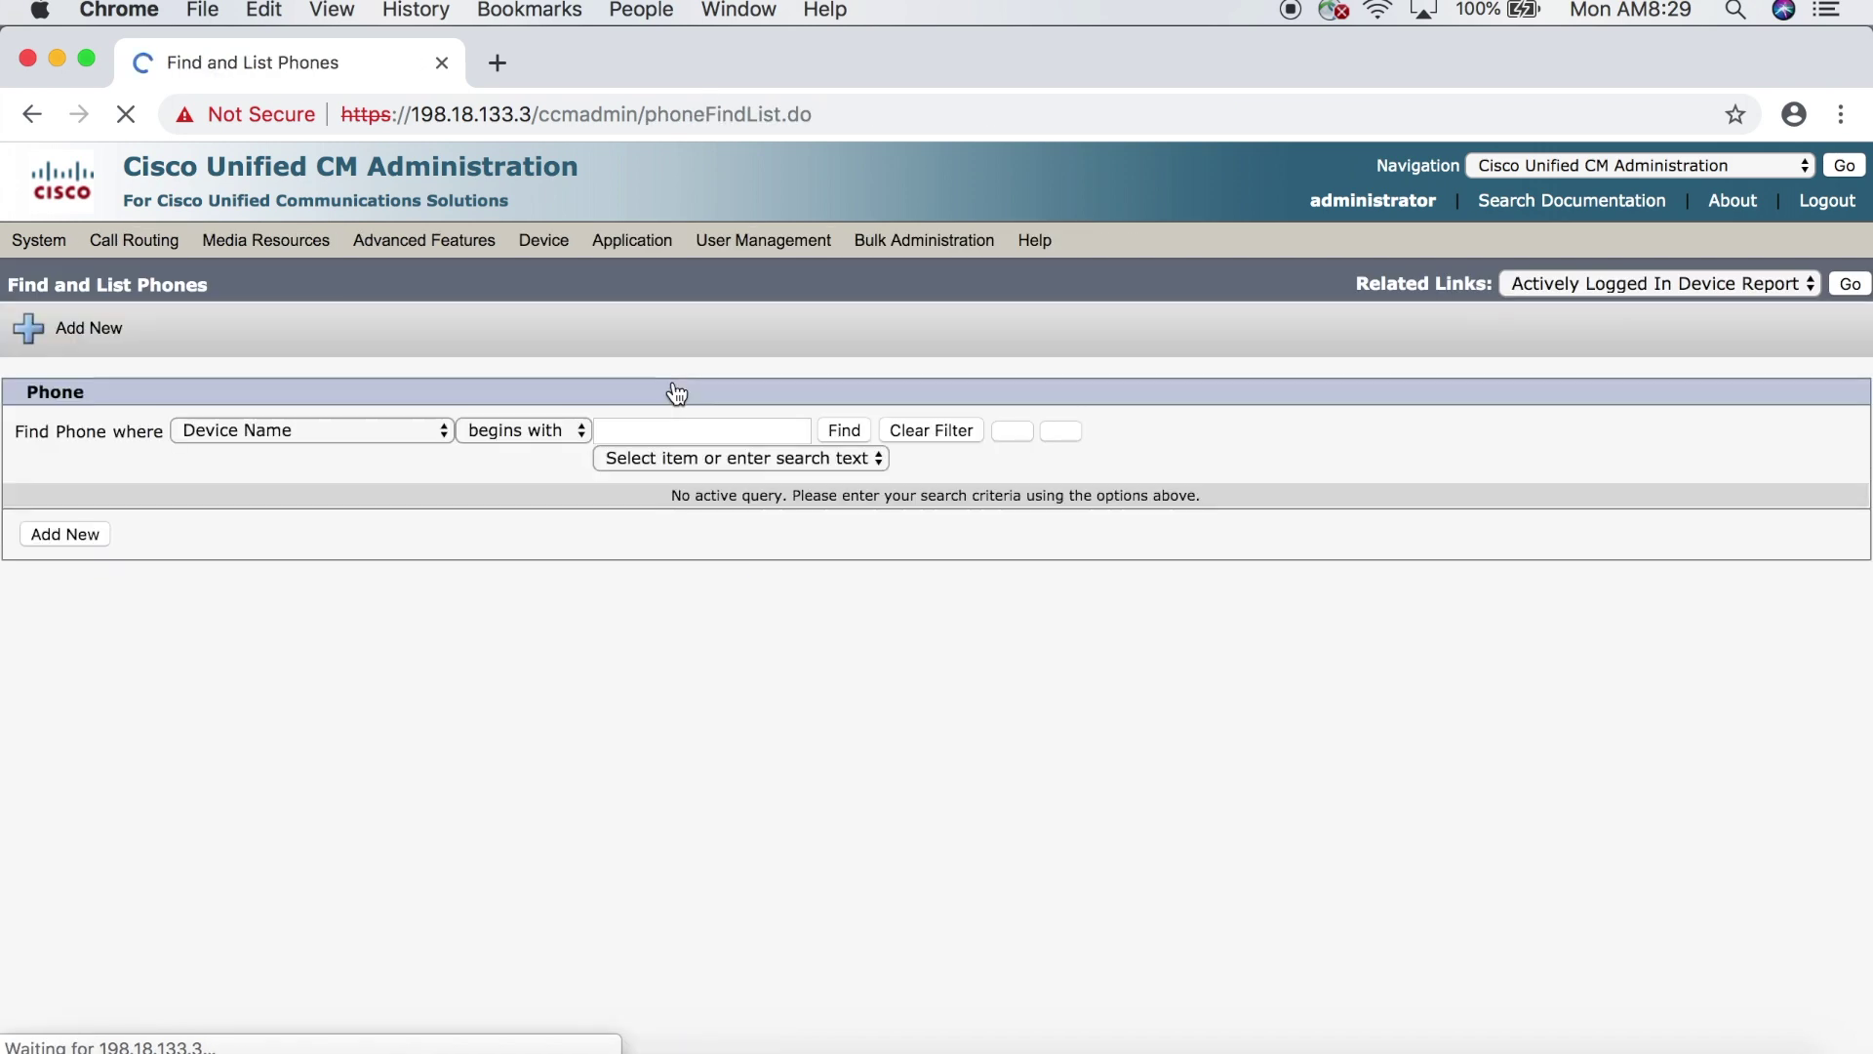
{"action": "left_click", "coordinate": [845, 435]}
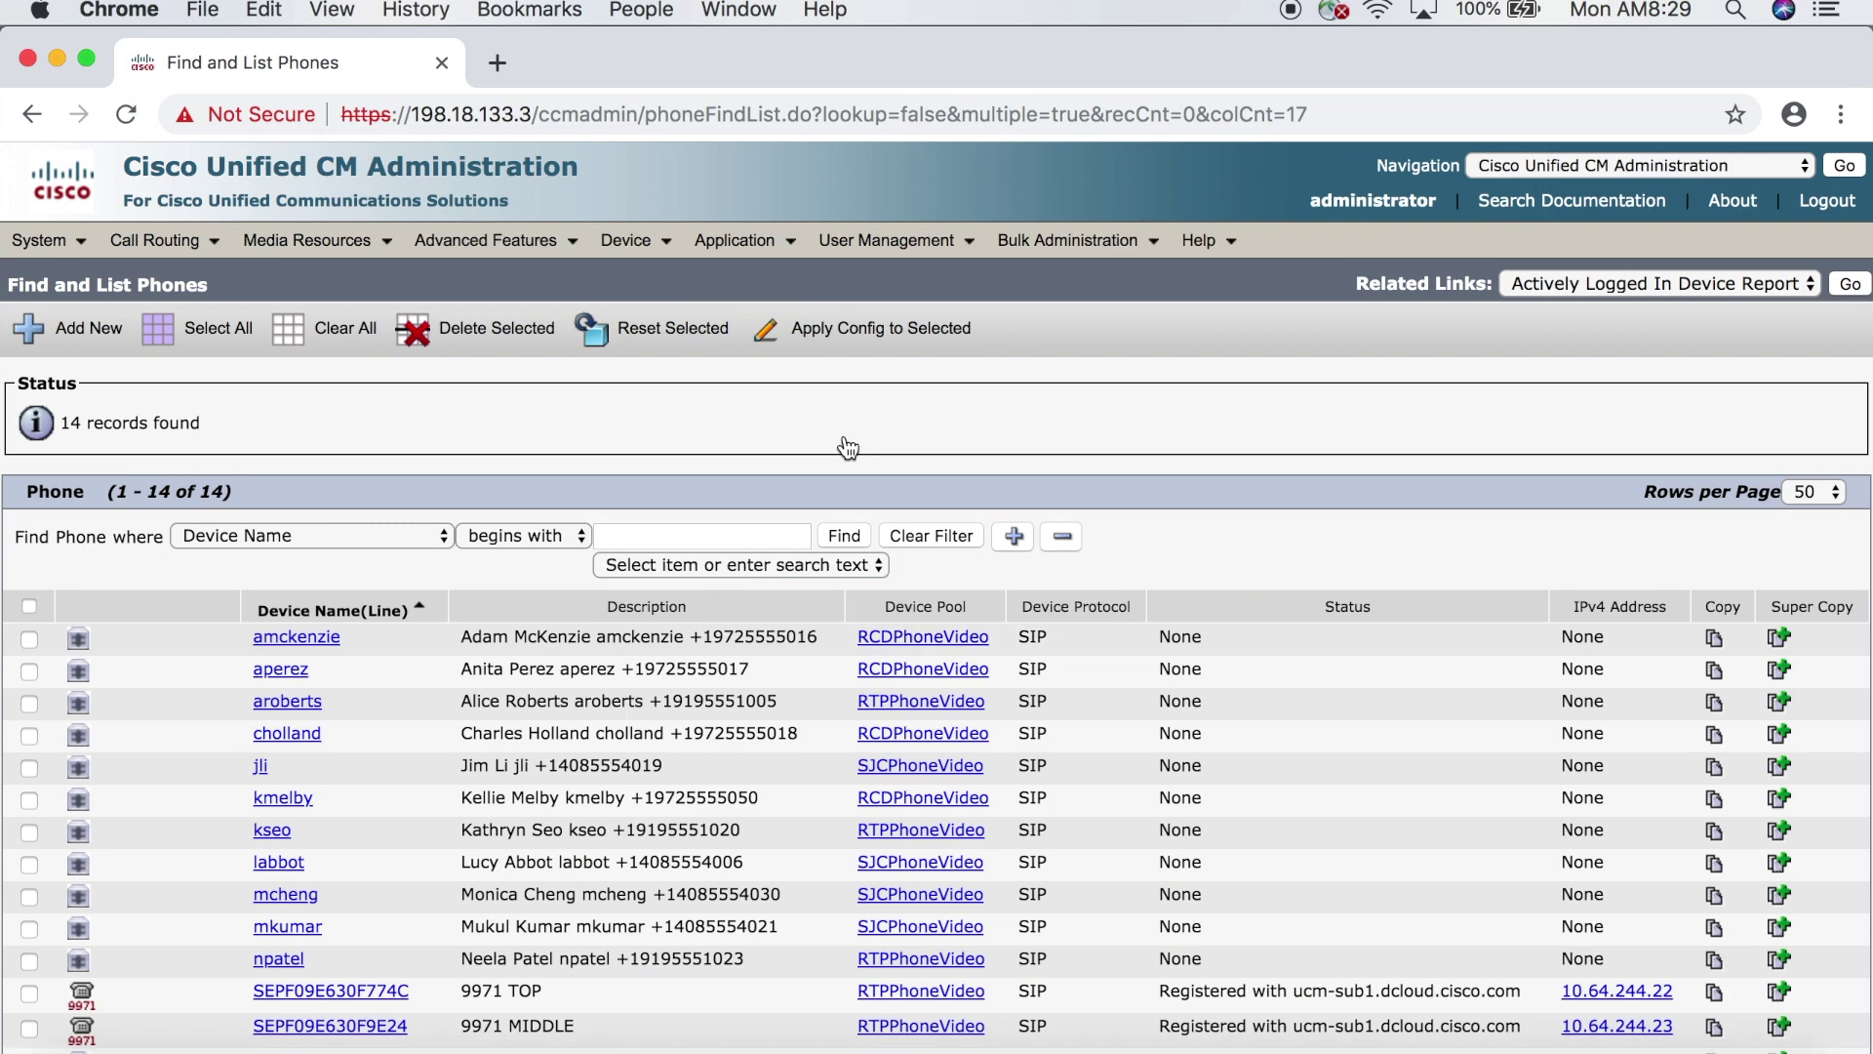
{"action": "scroll", "coordinate": [847, 447], "scroll_direction": "down", "scroll_amount": 2}
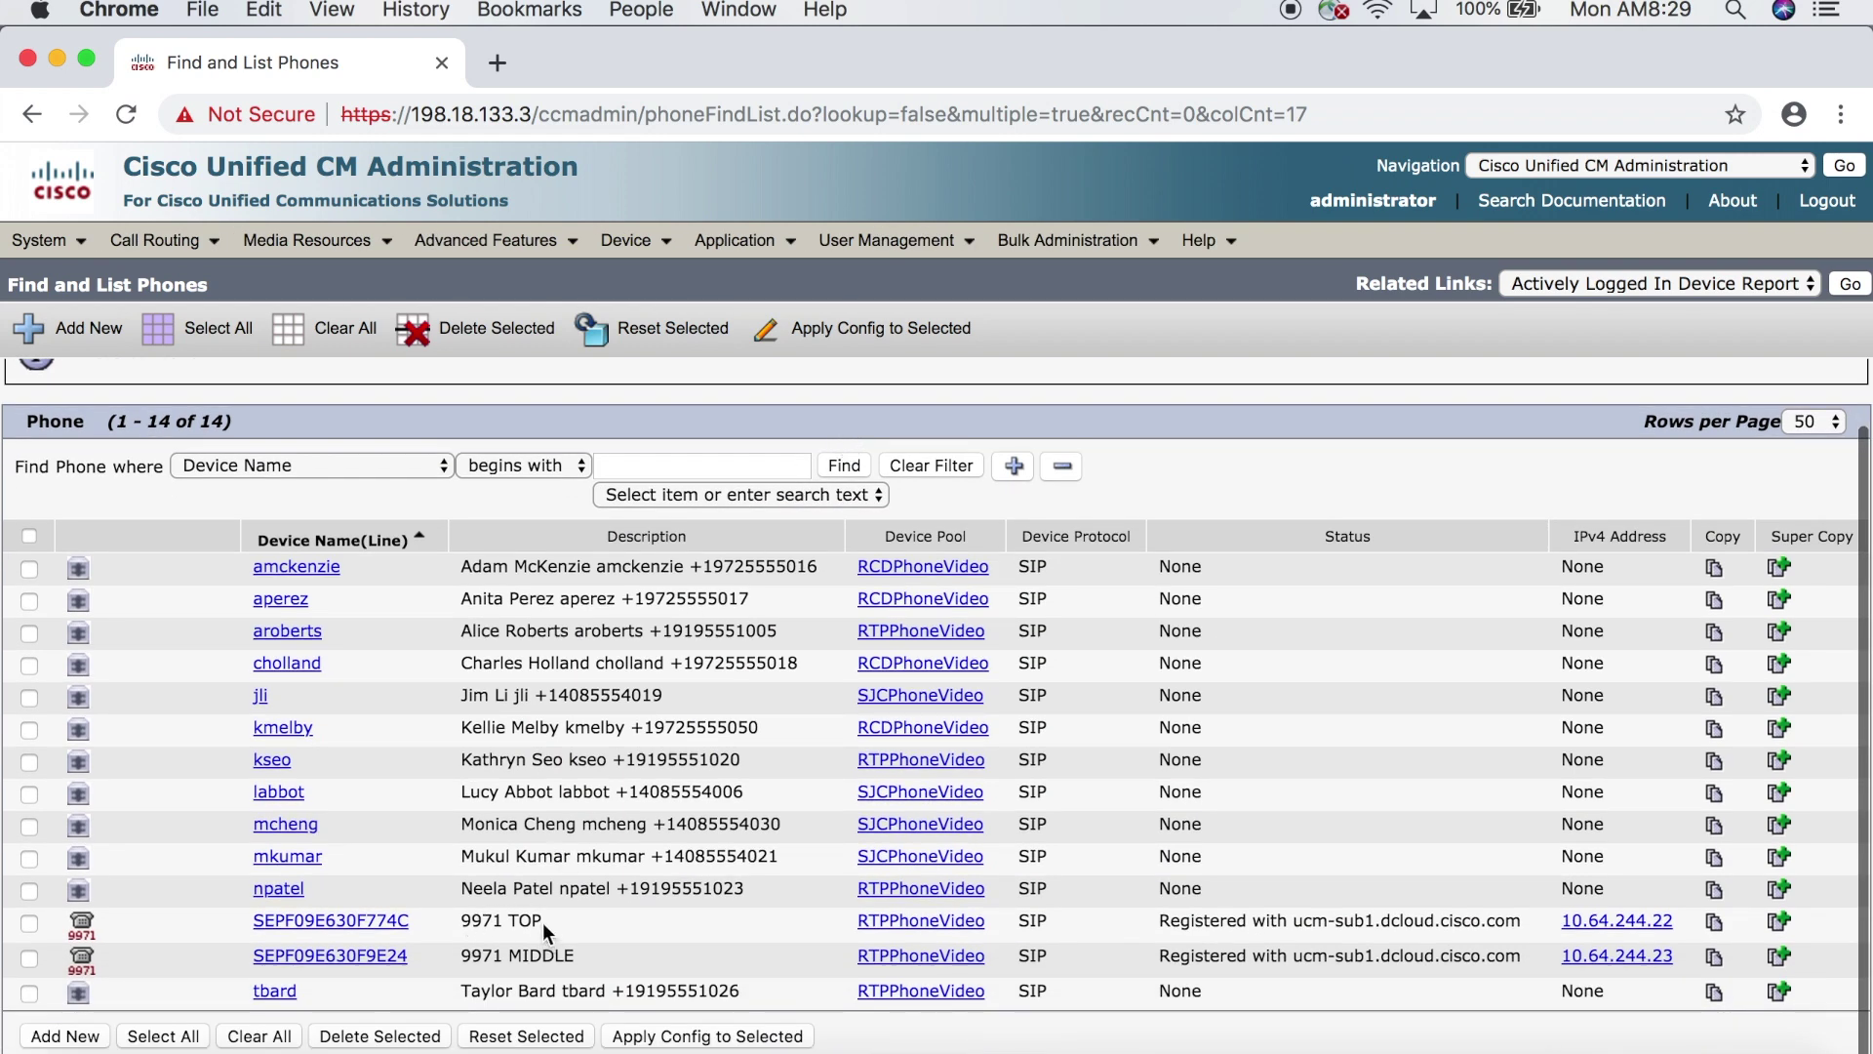
{"action": "left_click", "coordinate": [395, 925]}
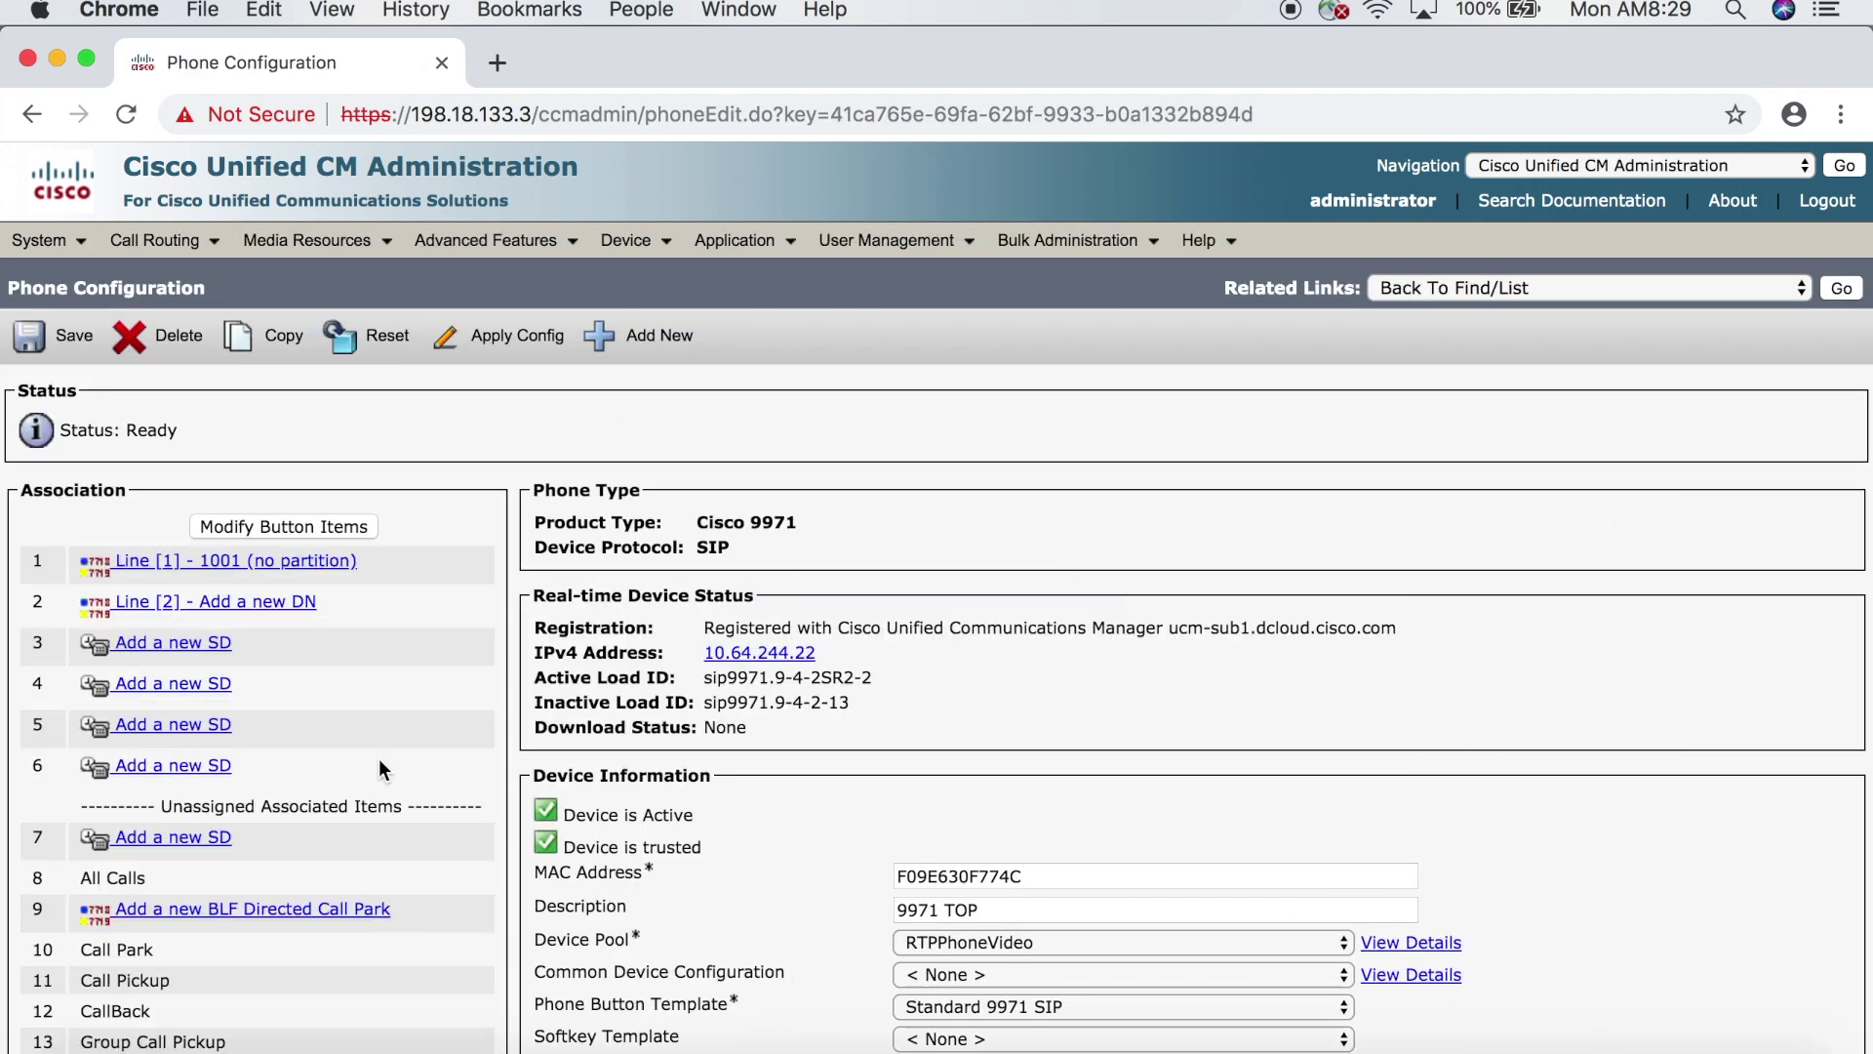
{"action": "left_click", "coordinate": [281, 572]}
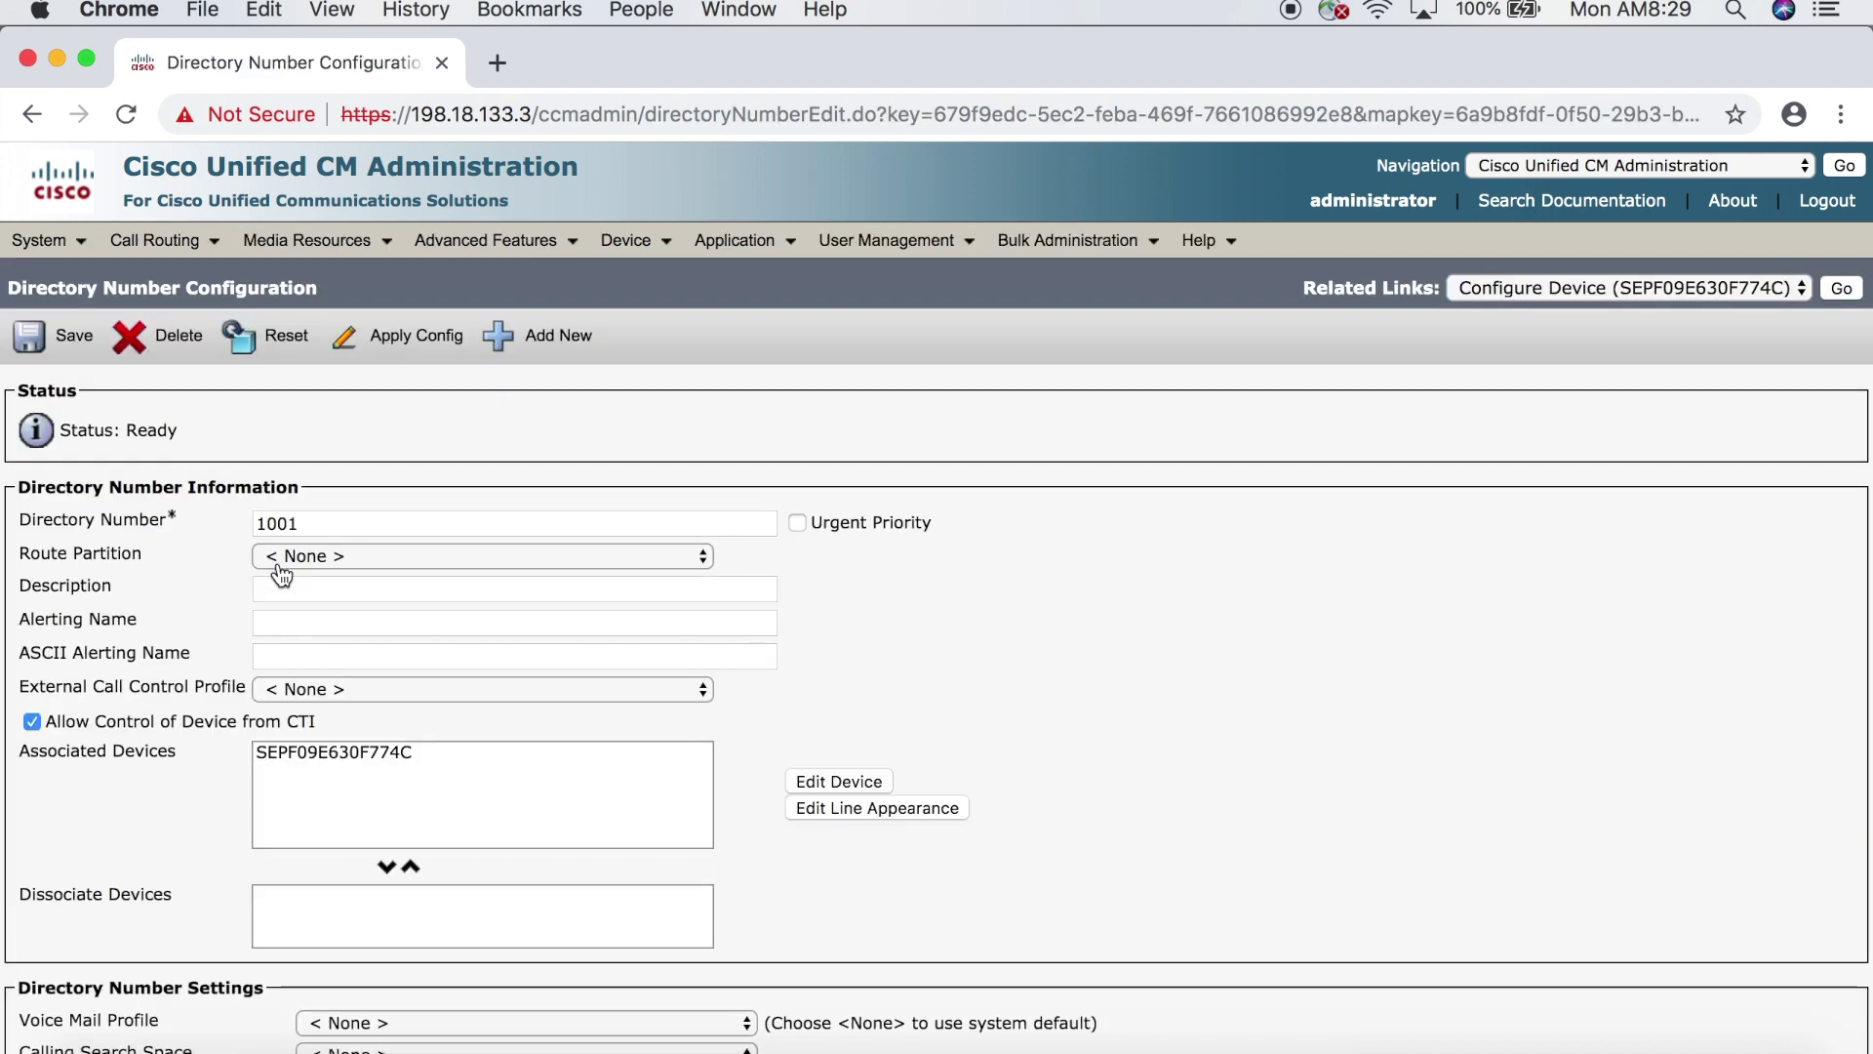
{"action": "scroll", "coordinate": [281, 574], "scroll_direction": "down", "scroll_amount": 10}
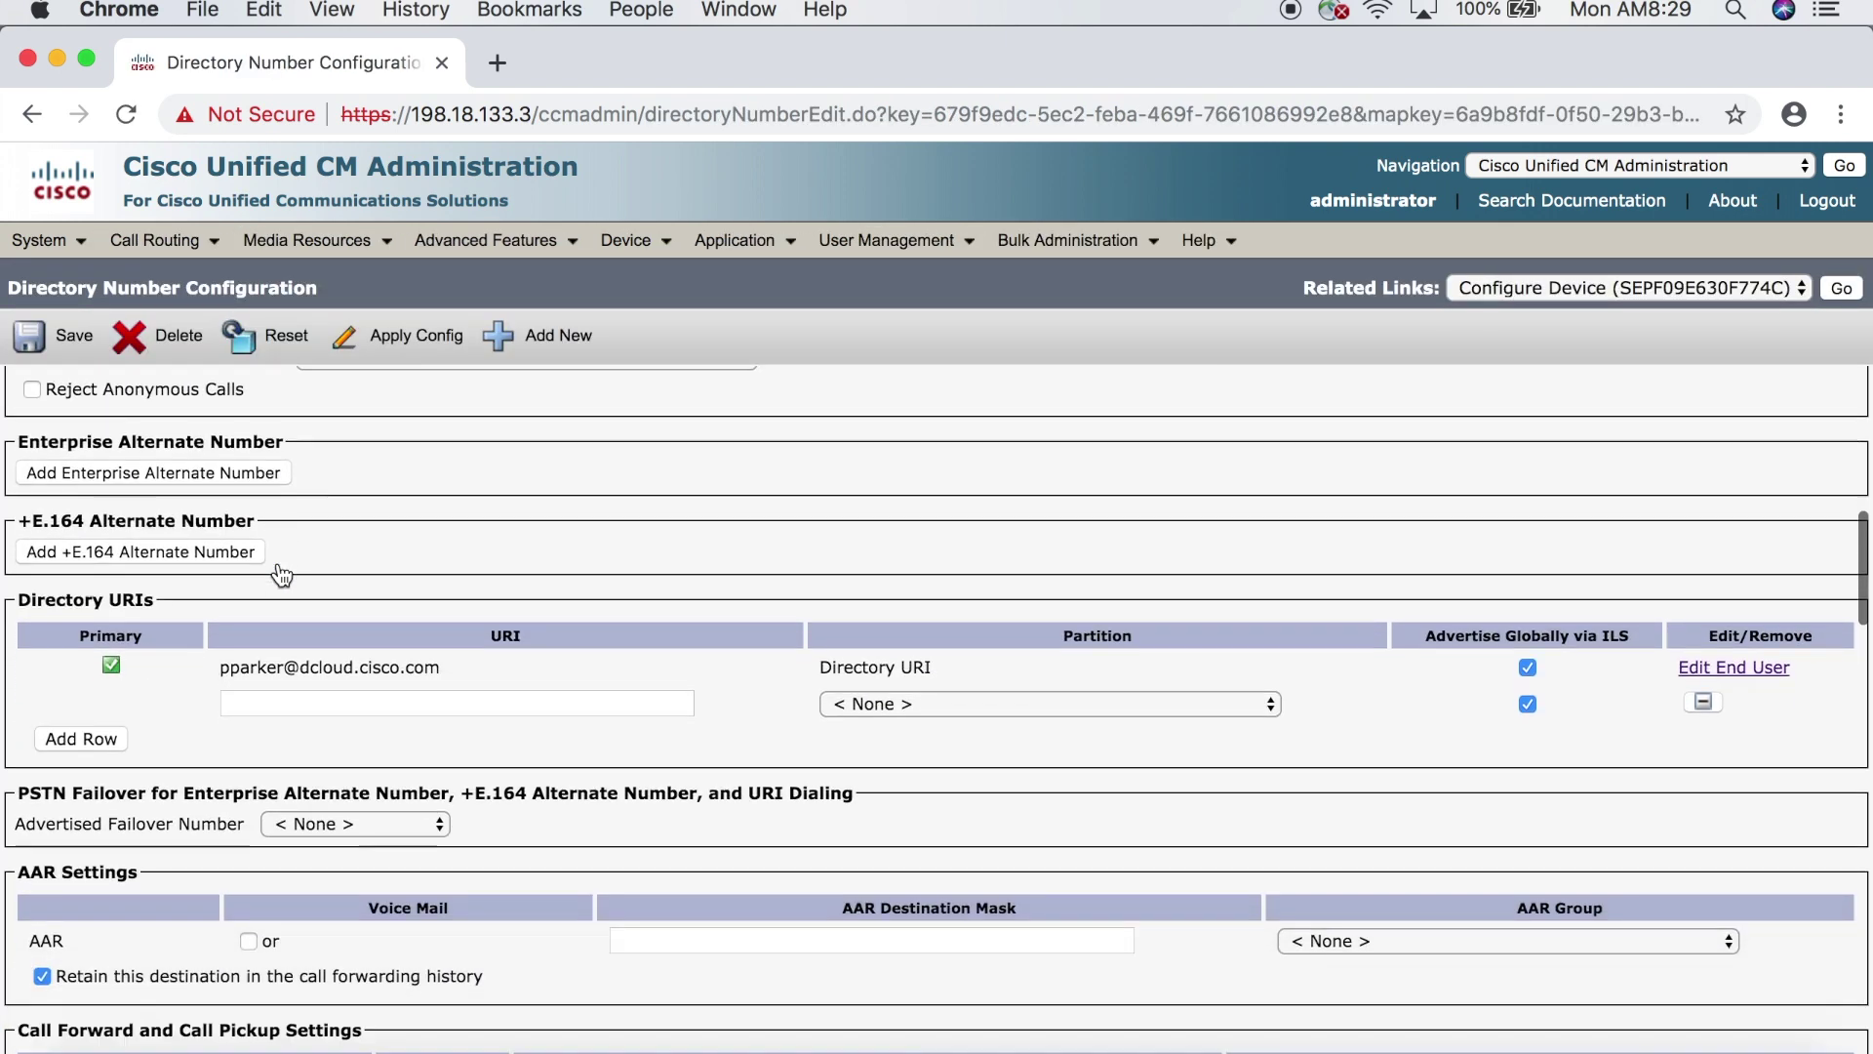
{"action": "scroll", "coordinate": [281, 575], "scroll_direction": "down", "scroll_amount": 1}
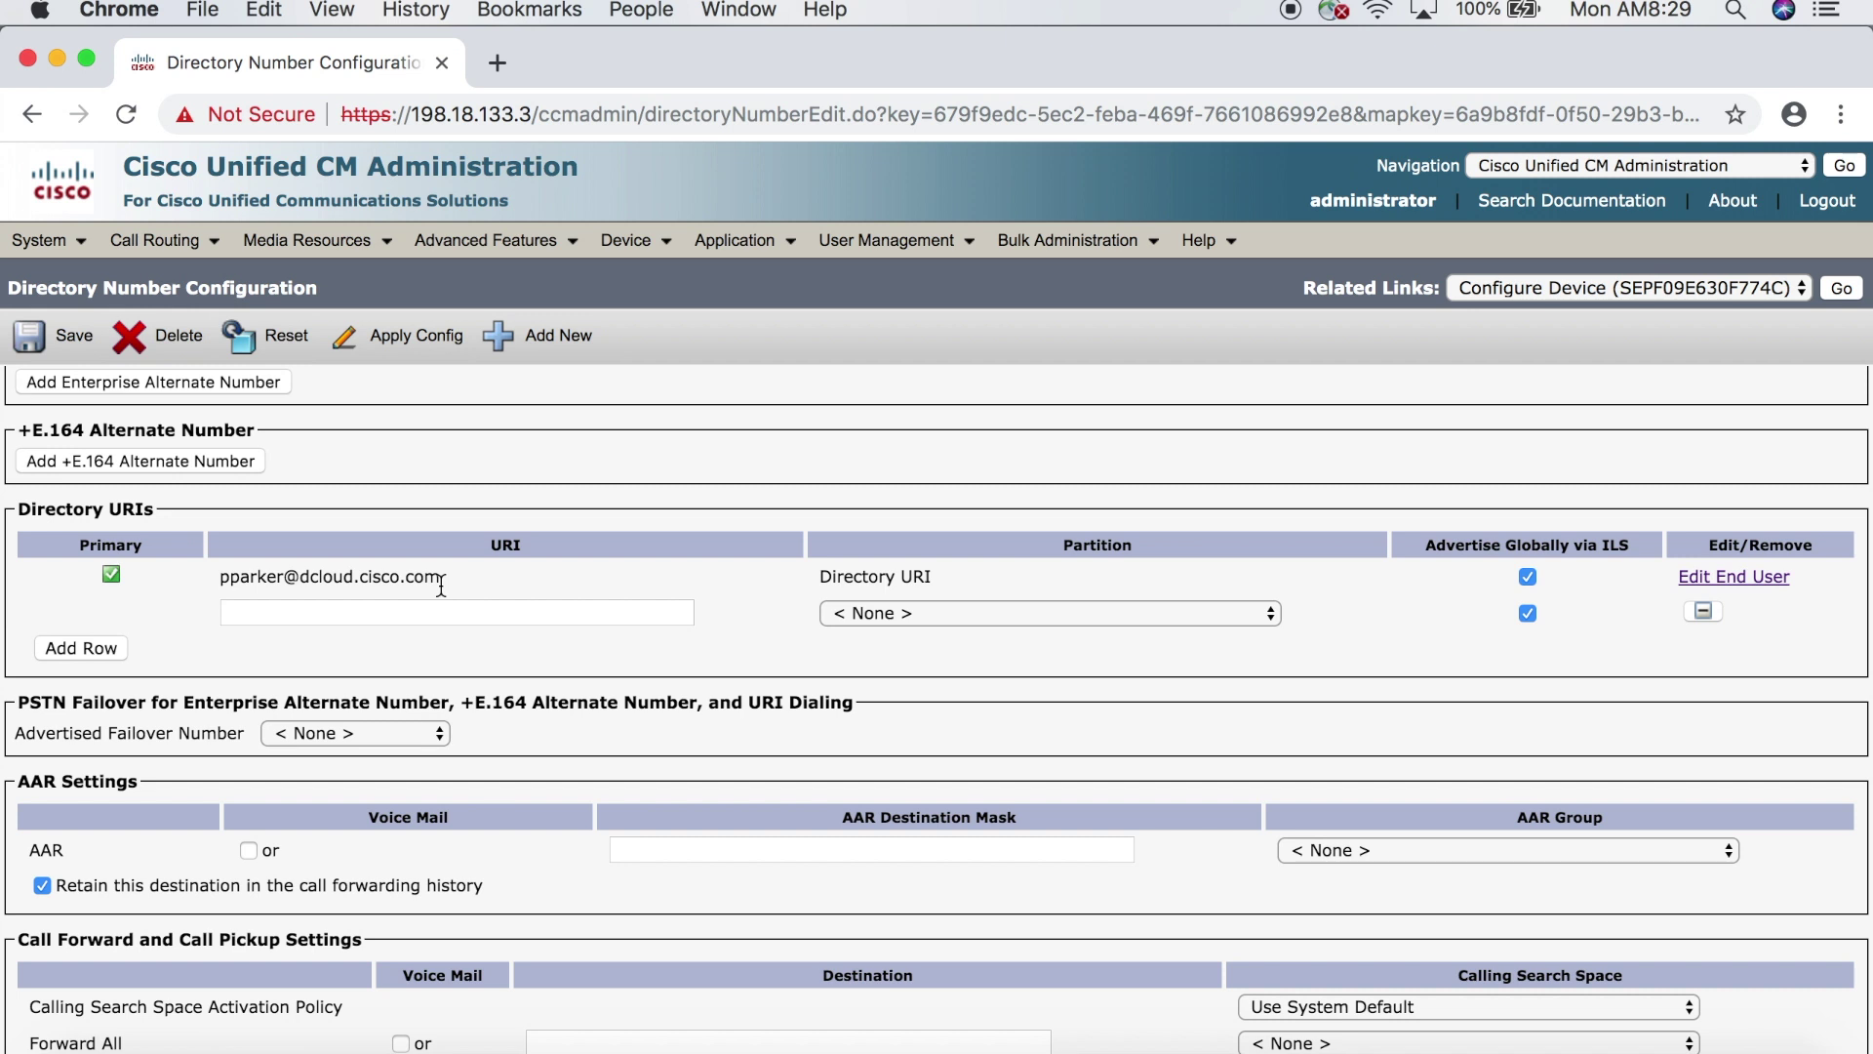
{"action": "triple_click", "coordinate": [888, 573]}
{"action": "left_click", "coordinate": [1018, 582]}
- Save the user's dcloud.cisco.com address as line 1001's second directory URI, partition < None >
{"action": "left_click", "coordinate": [513, 615]}
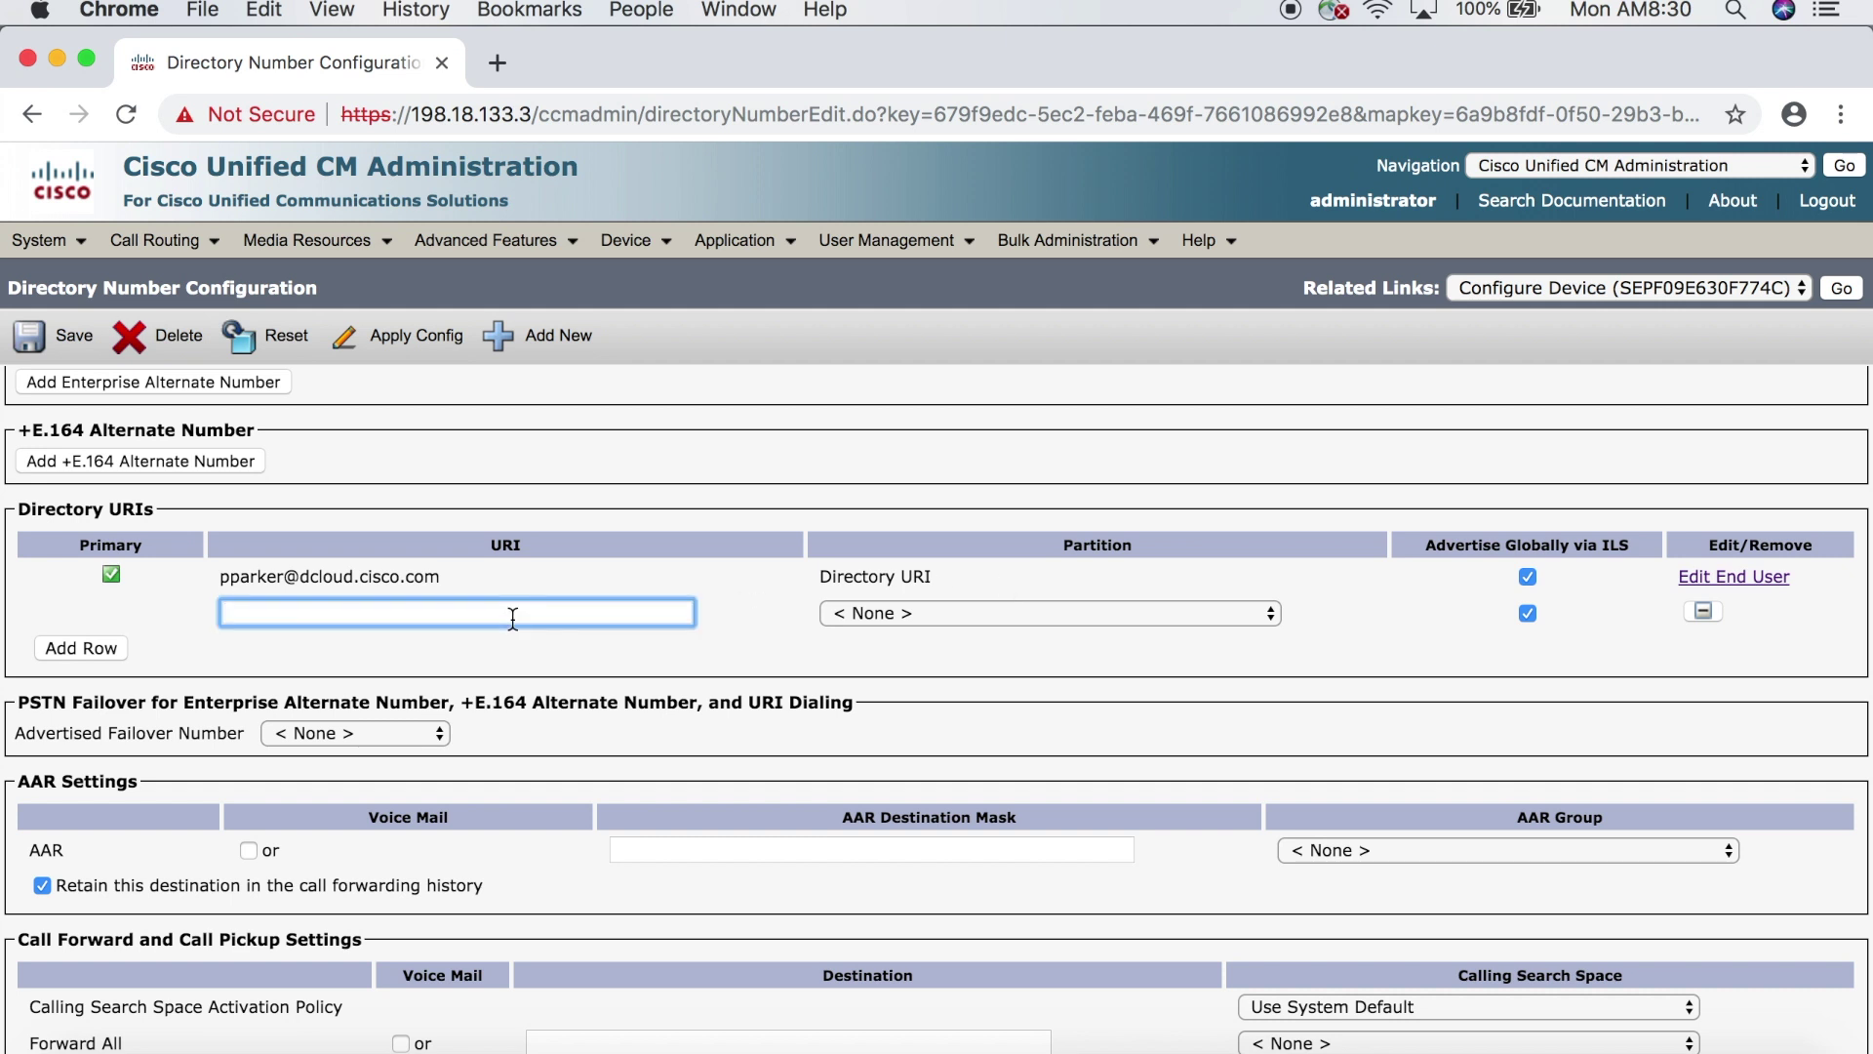
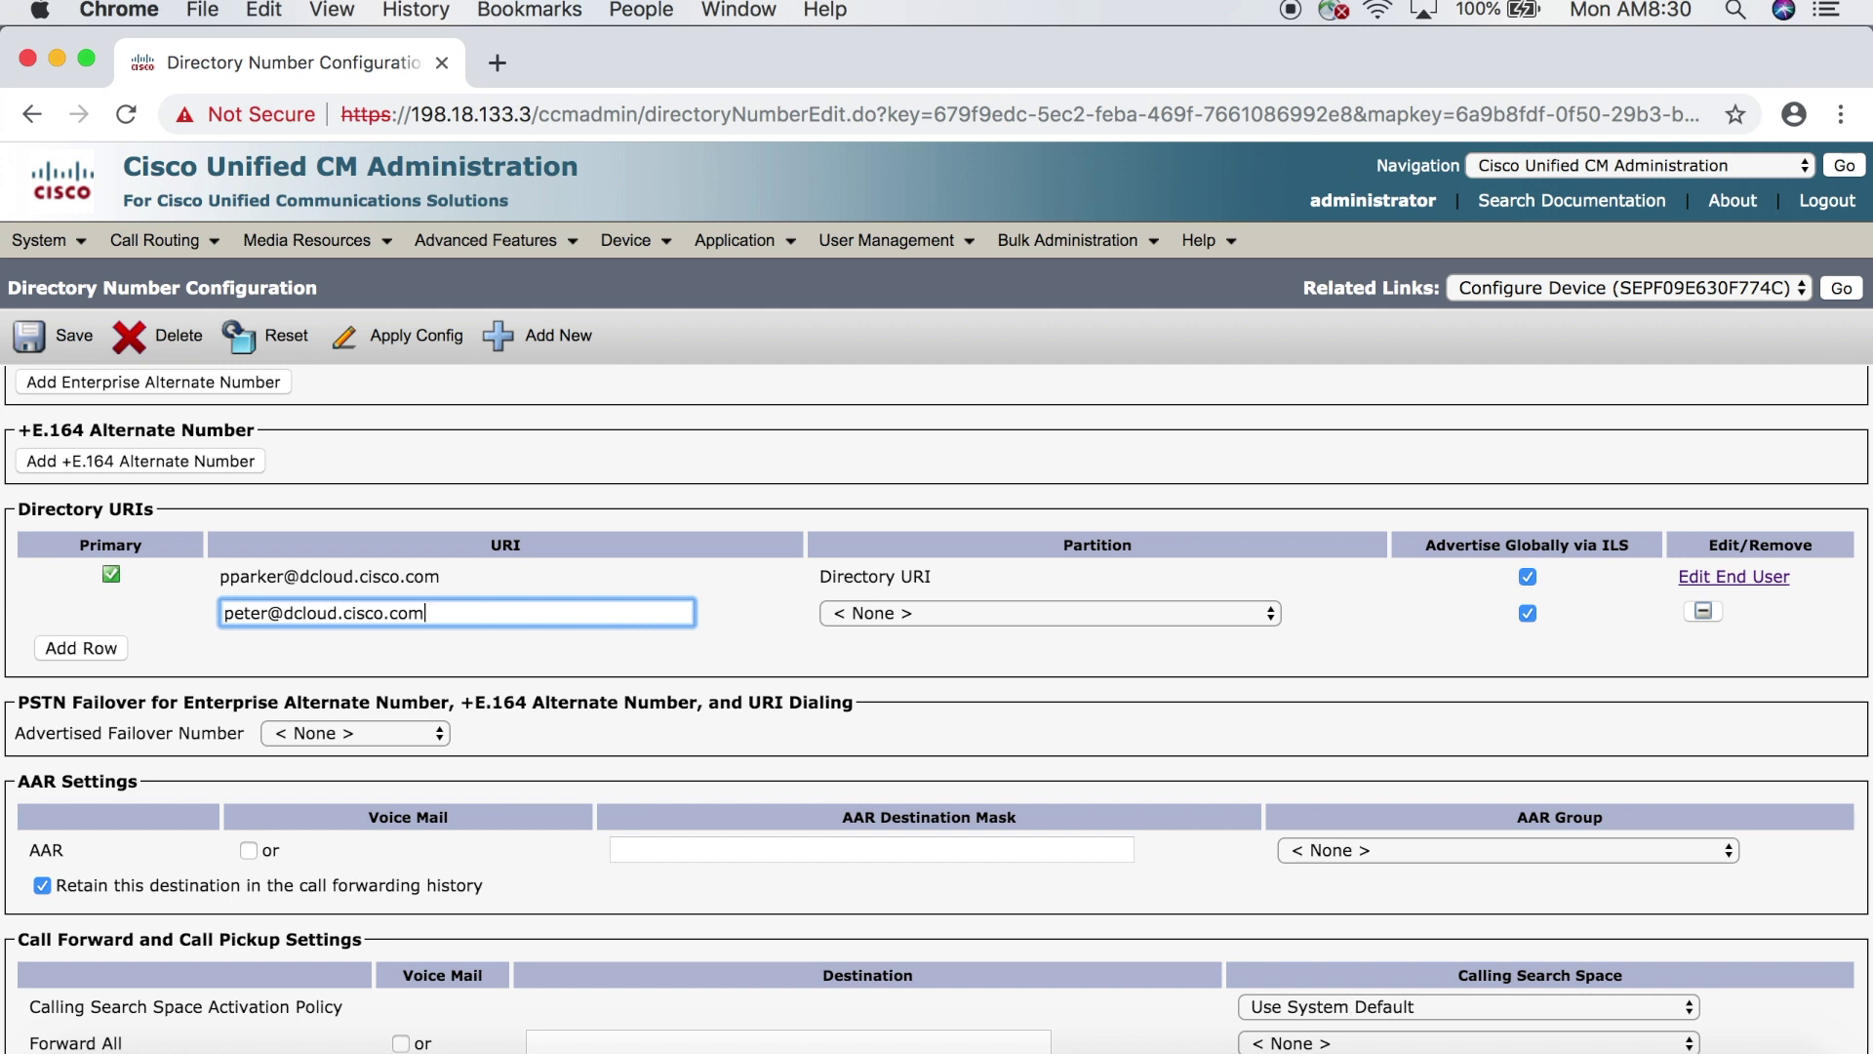
{"action": "left_click", "coordinate": [80, 350]}
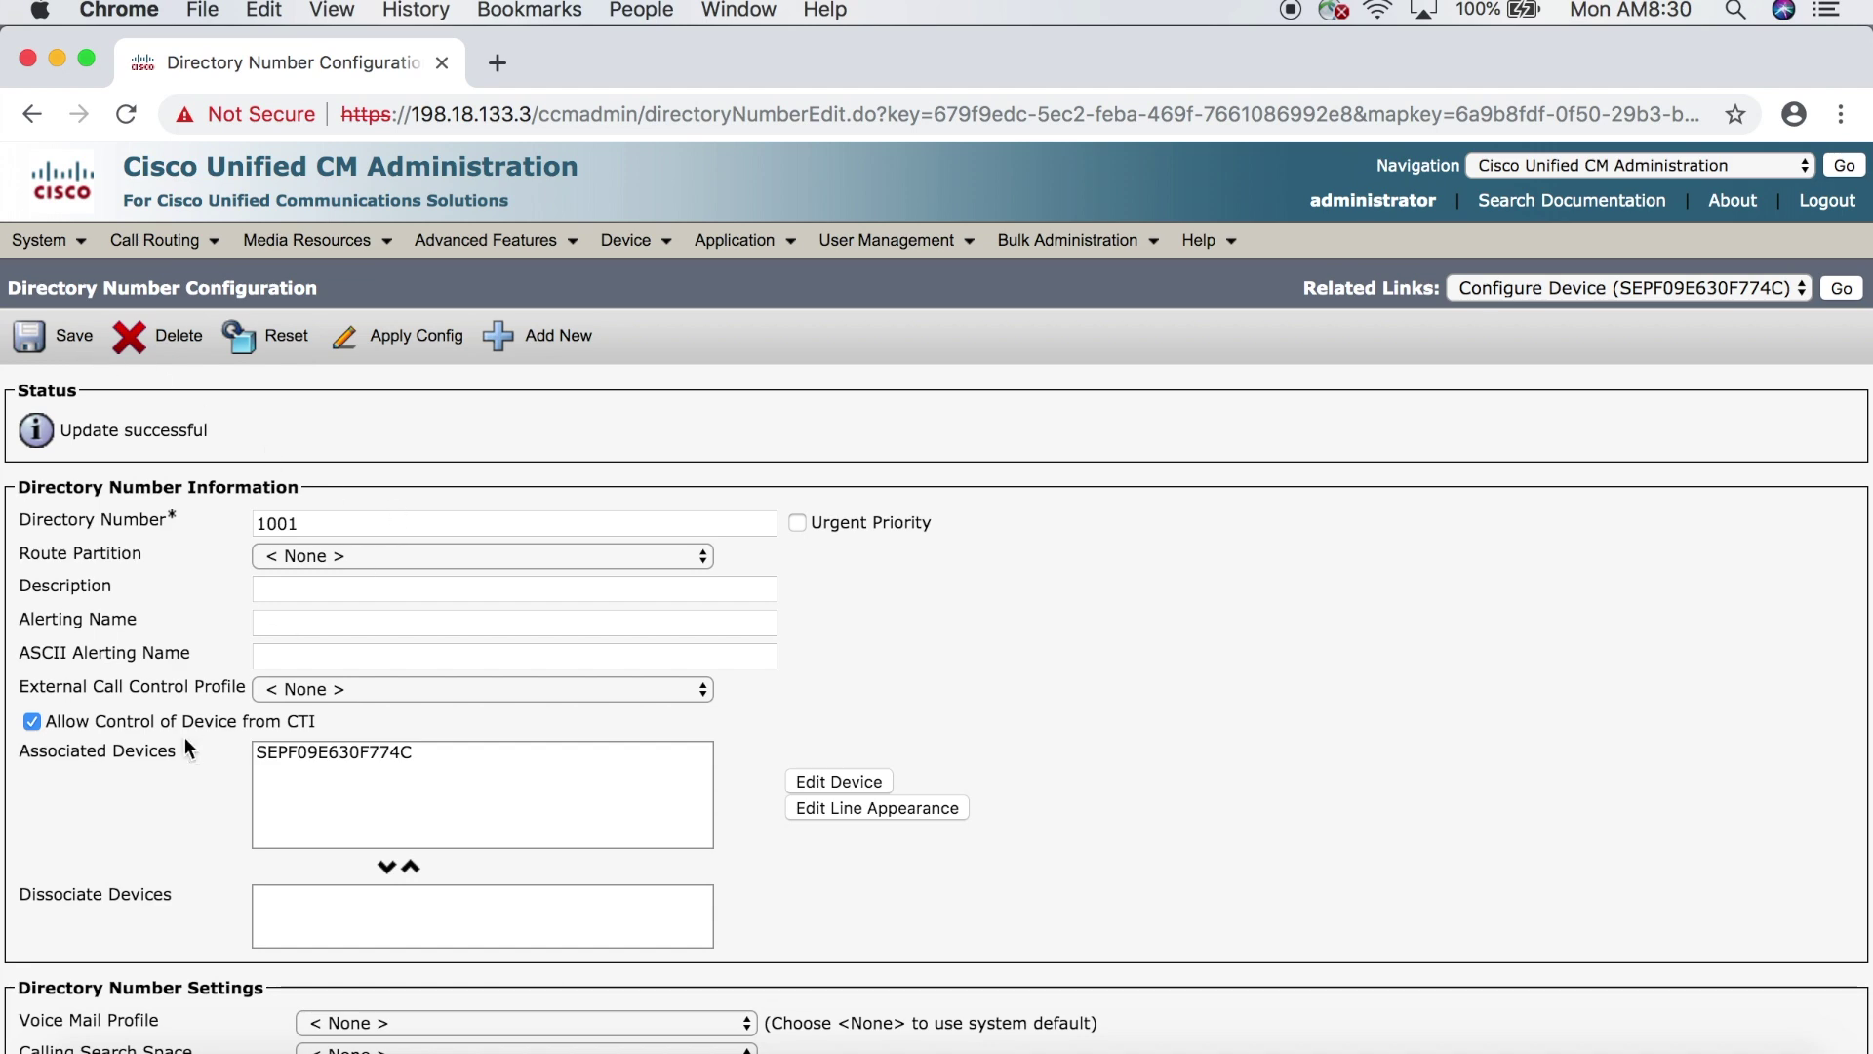
{"action": "scroll", "coordinate": [184, 743], "scroll_direction": "down", "scroll_amount": 6}
{"action": "scroll", "coordinate": [184, 739], "scroll_direction": "down", "scroll_amount": 3}
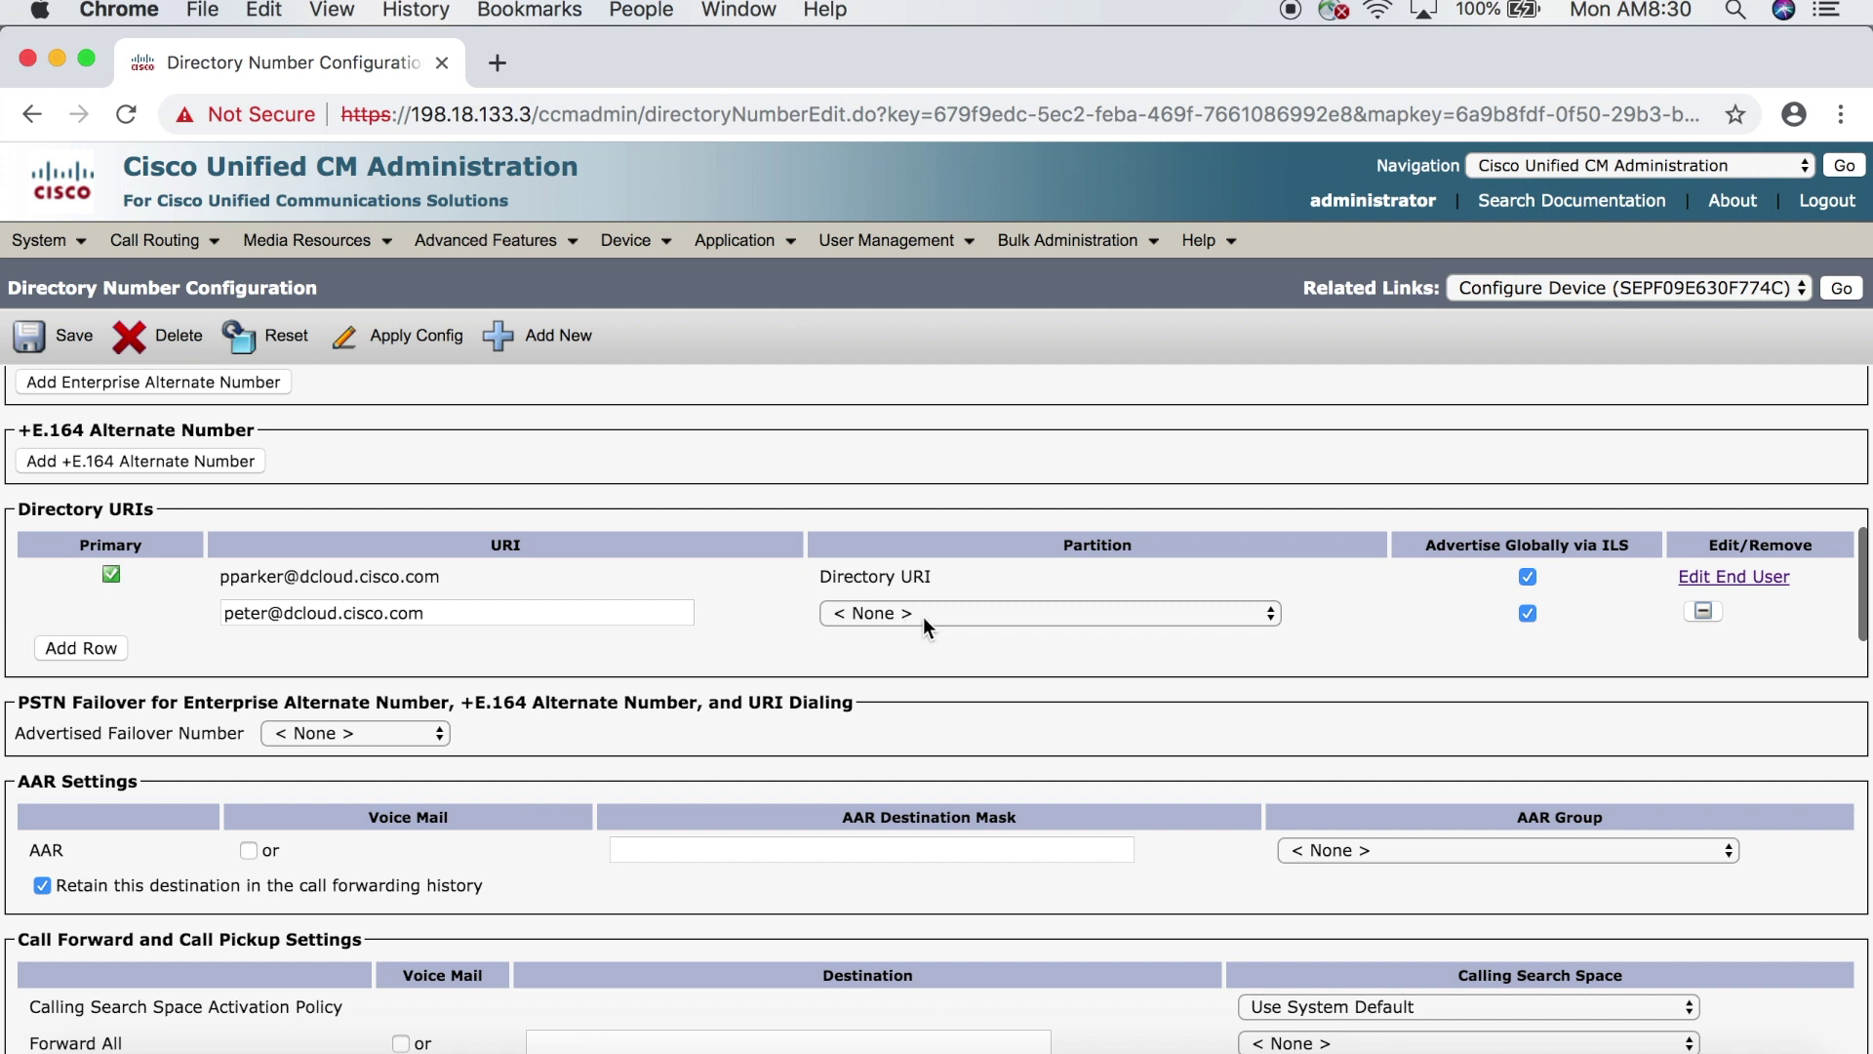
{"action": "left_click", "coordinate": [923, 615]}
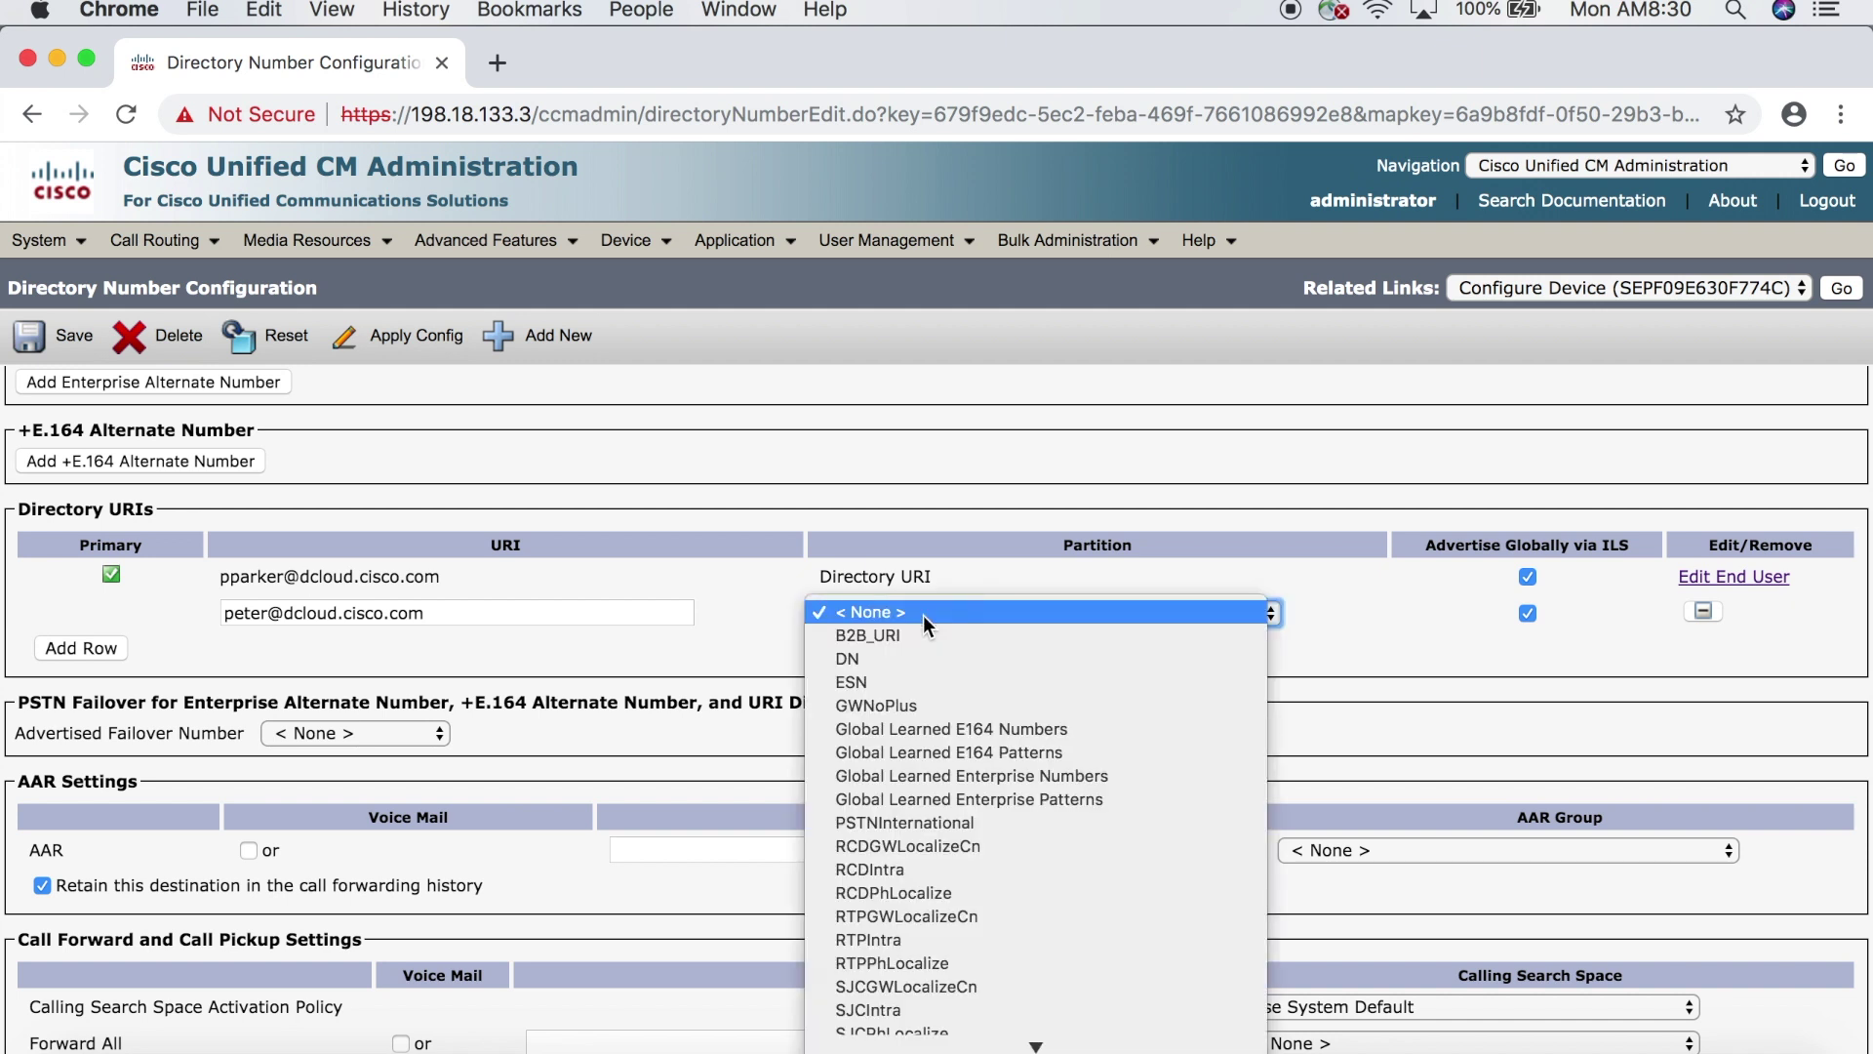
{"action": "left_click", "coordinate": [923, 615]}
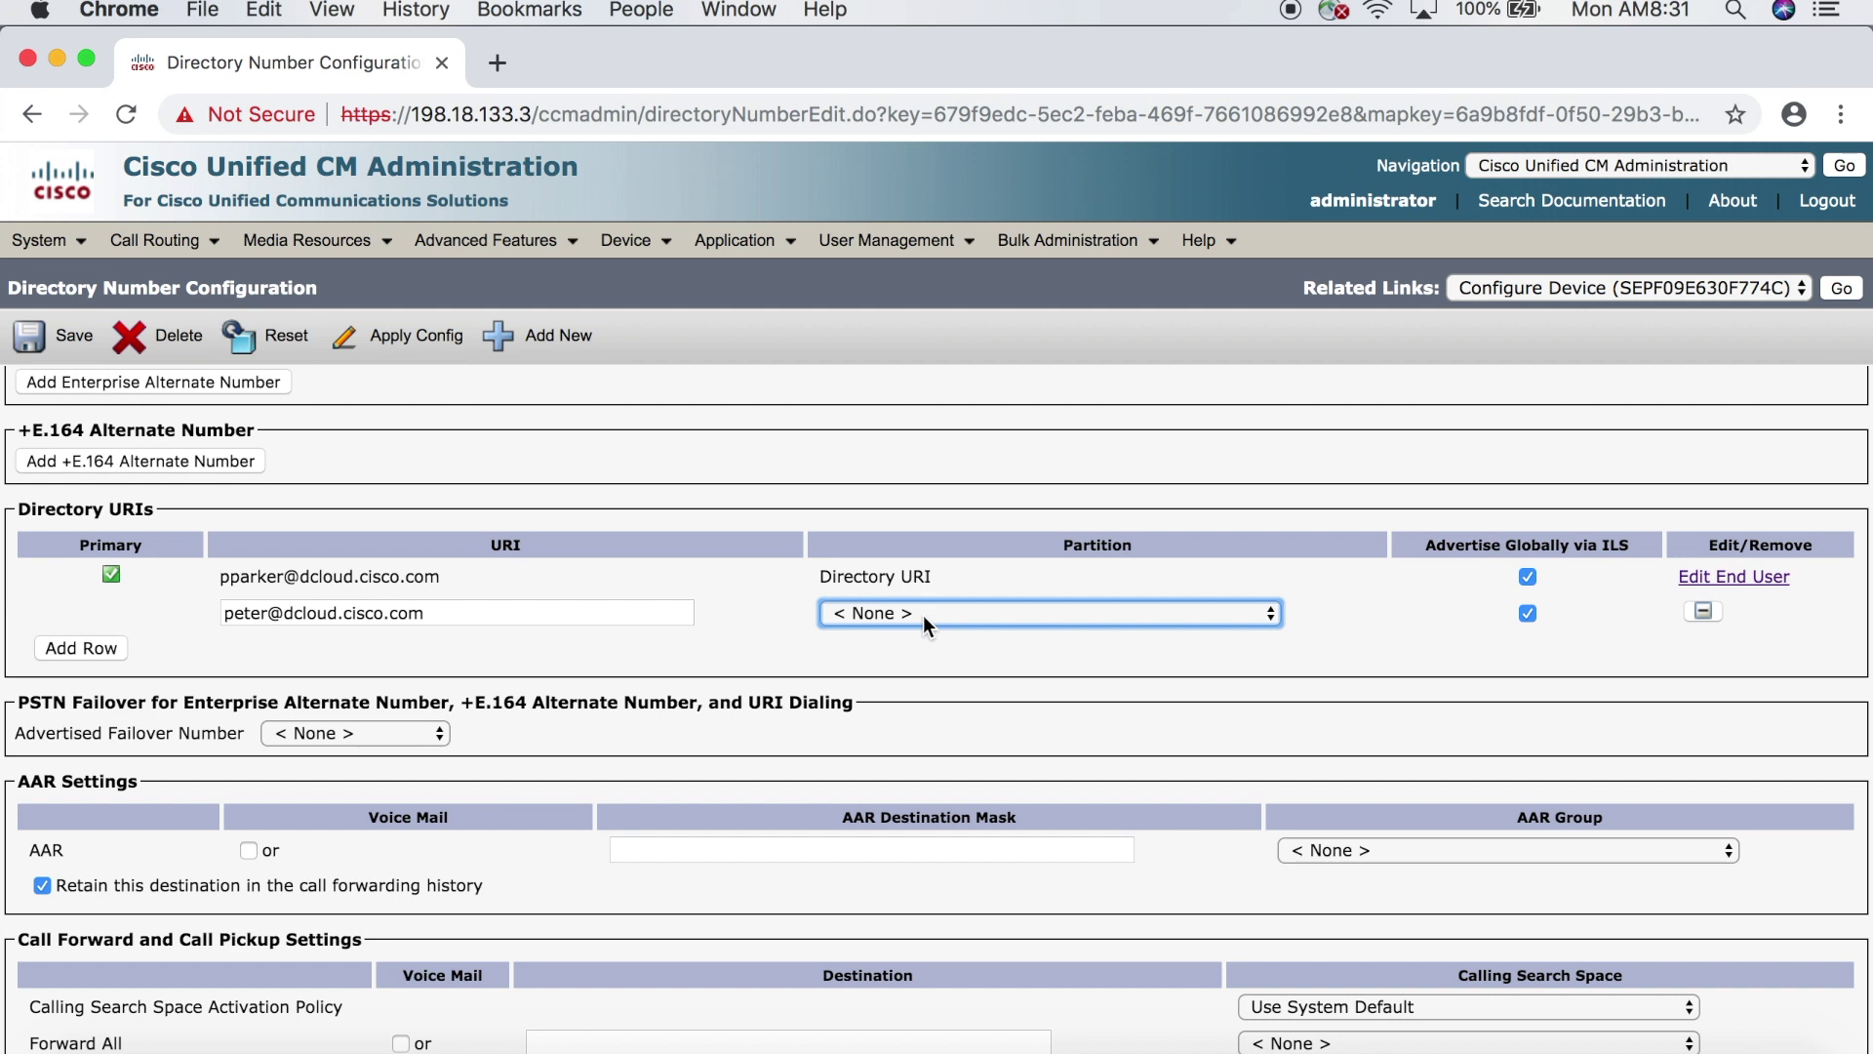
- Open the Phone Configuration for SEPF09E630F9E24, the 9971 MIDDLE phone
{"action": "mouse_move", "coordinate": [647, 252]}
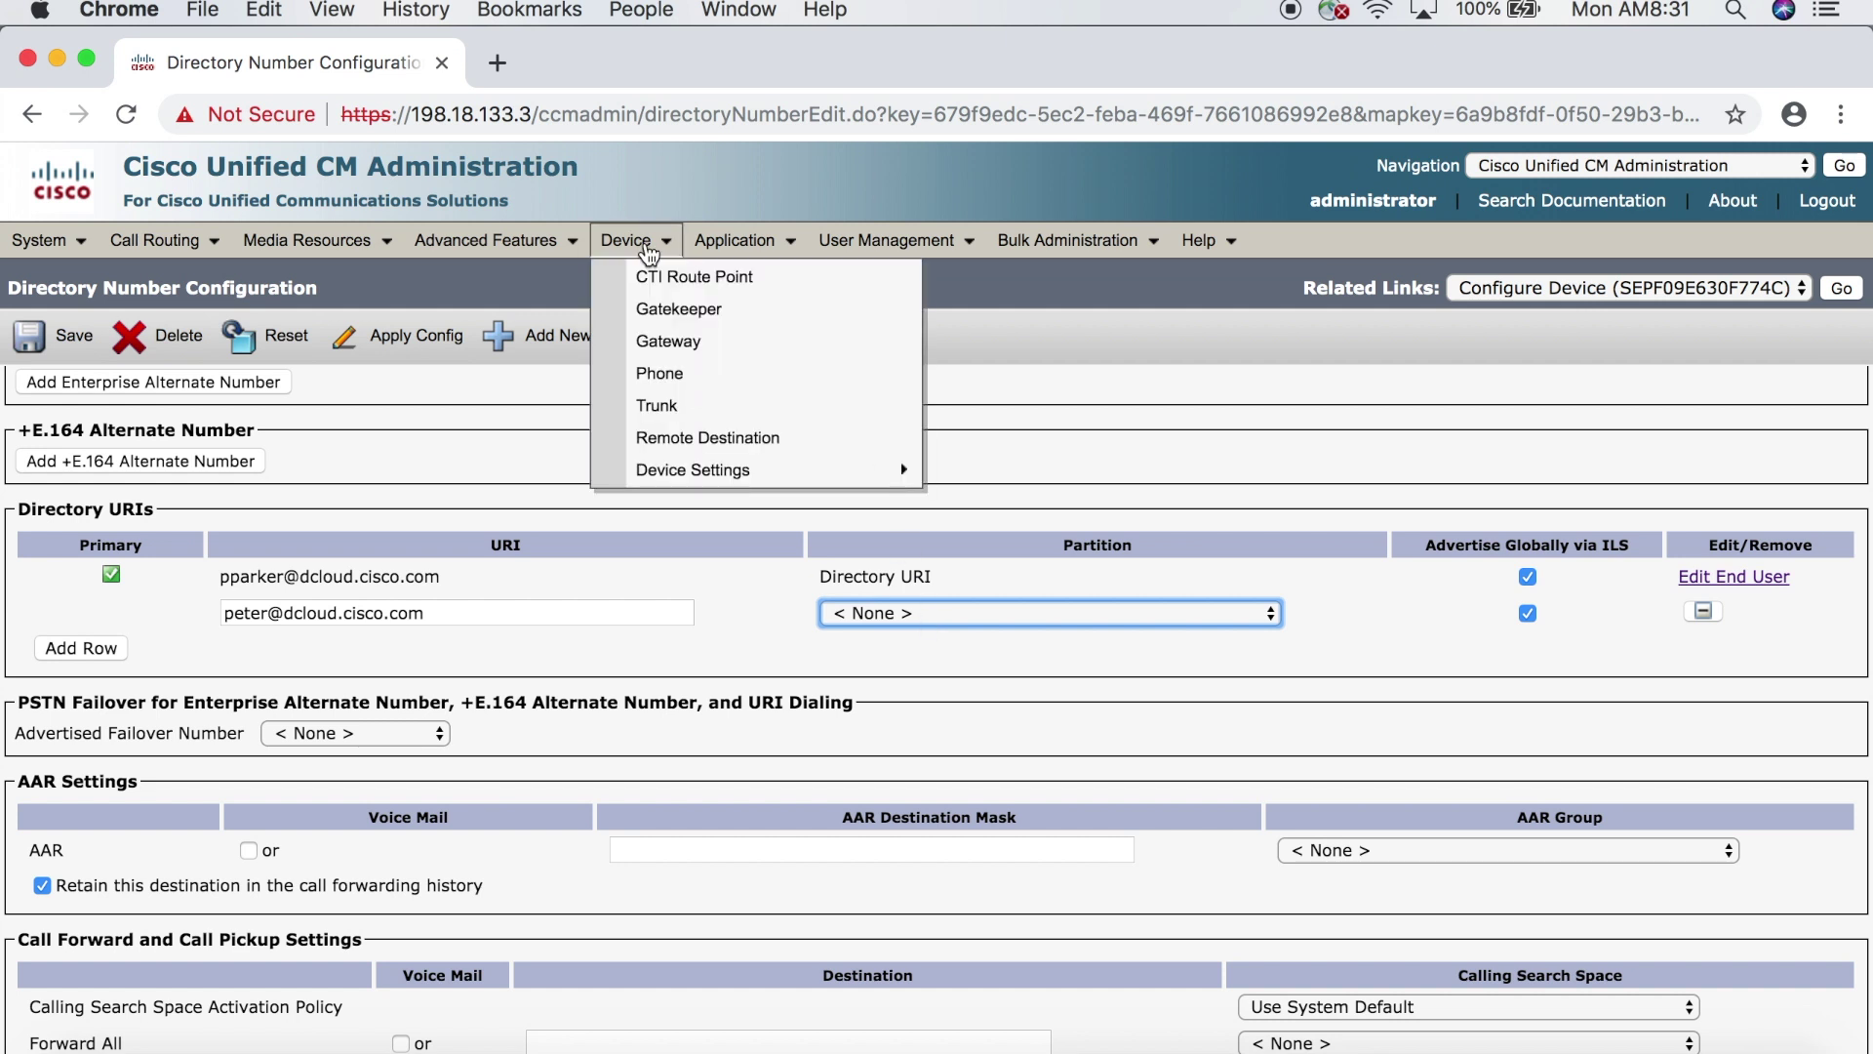
{"action": "left_click", "coordinate": [668, 374]}
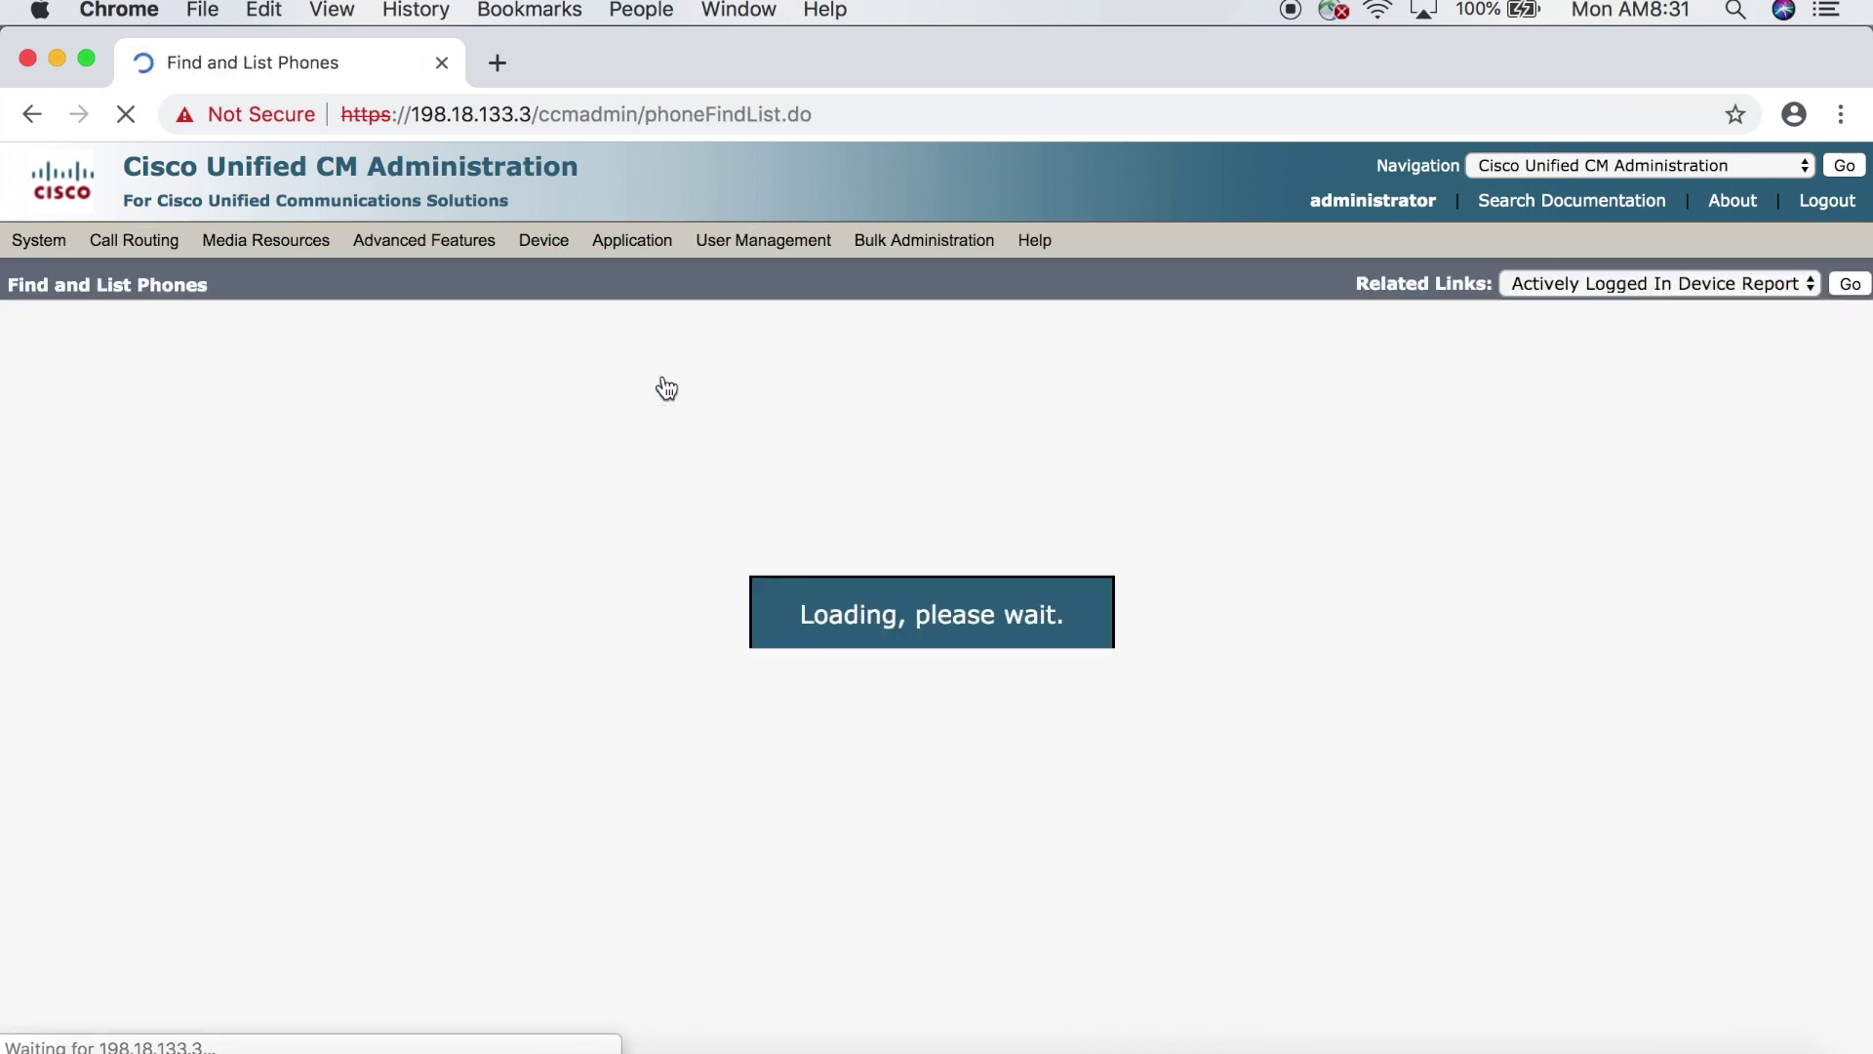
{"action": "scroll", "coordinate": [669, 736], "scroll_direction": "down", "scroll_amount": 2}
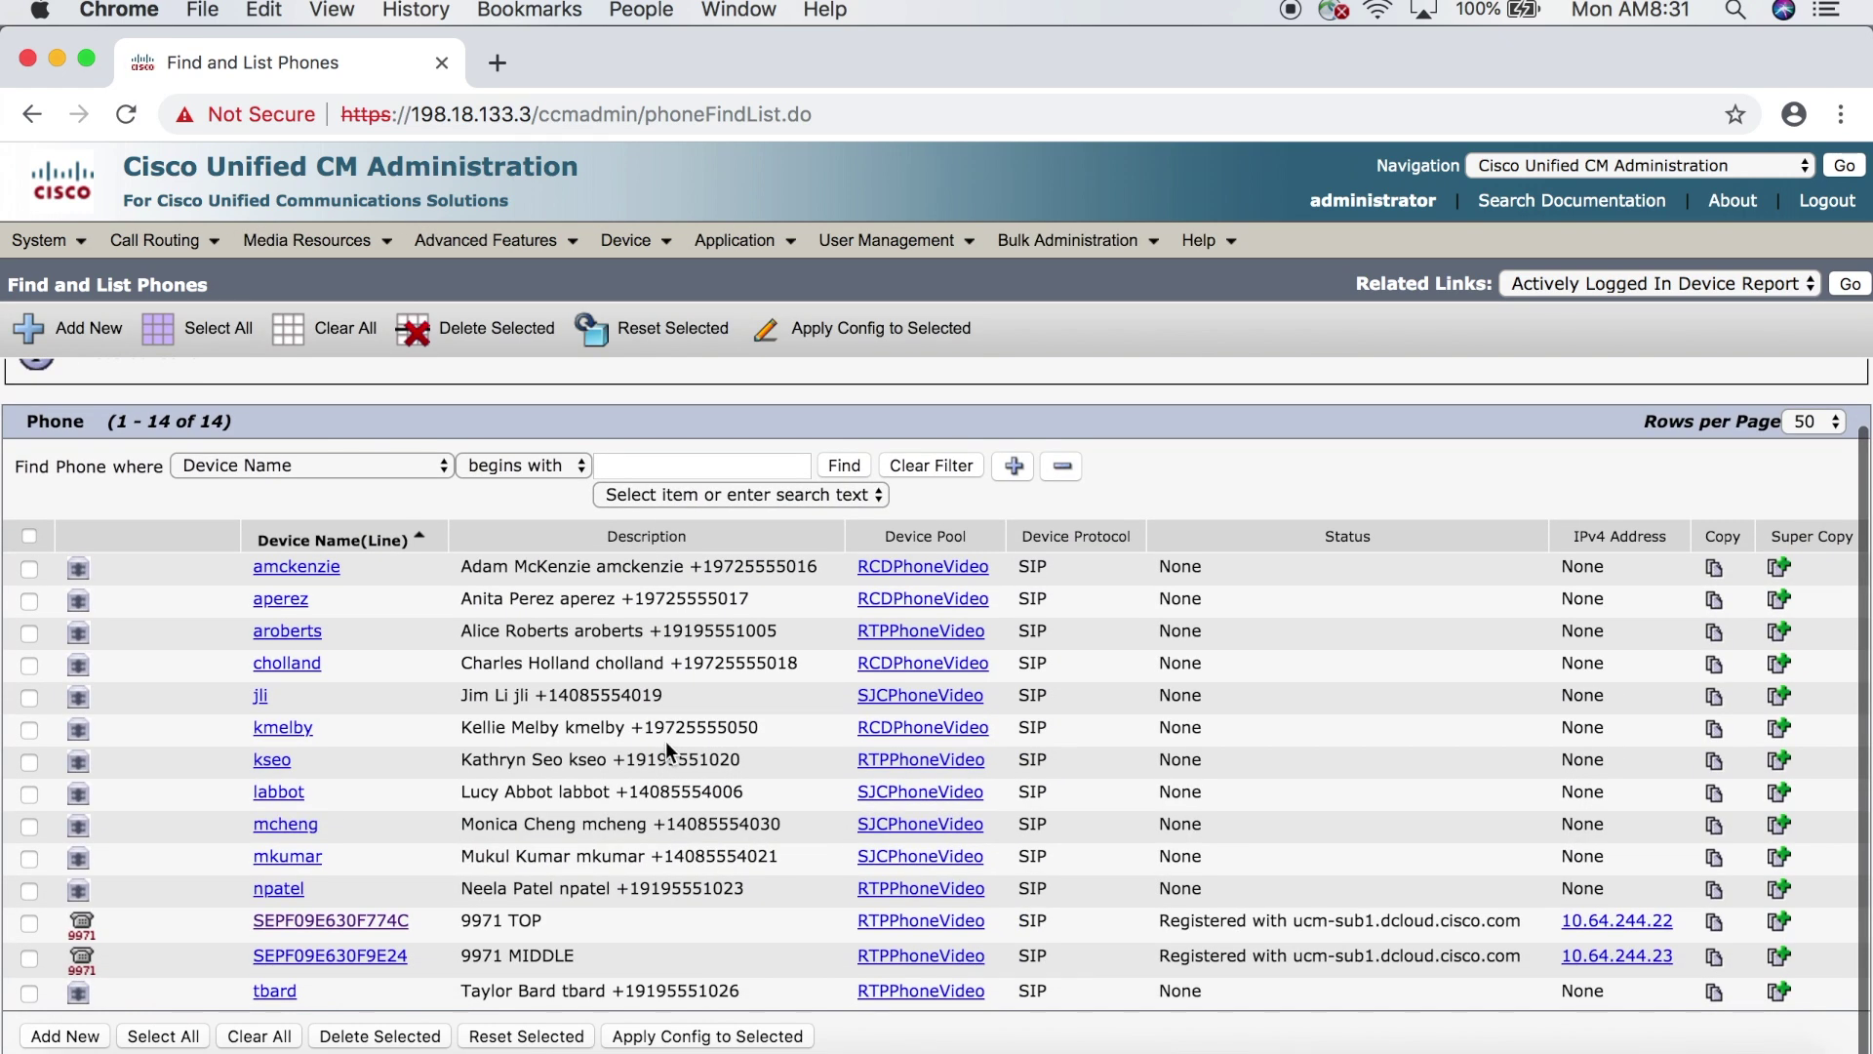
{"action": "left_click", "coordinate": [382, 964]}
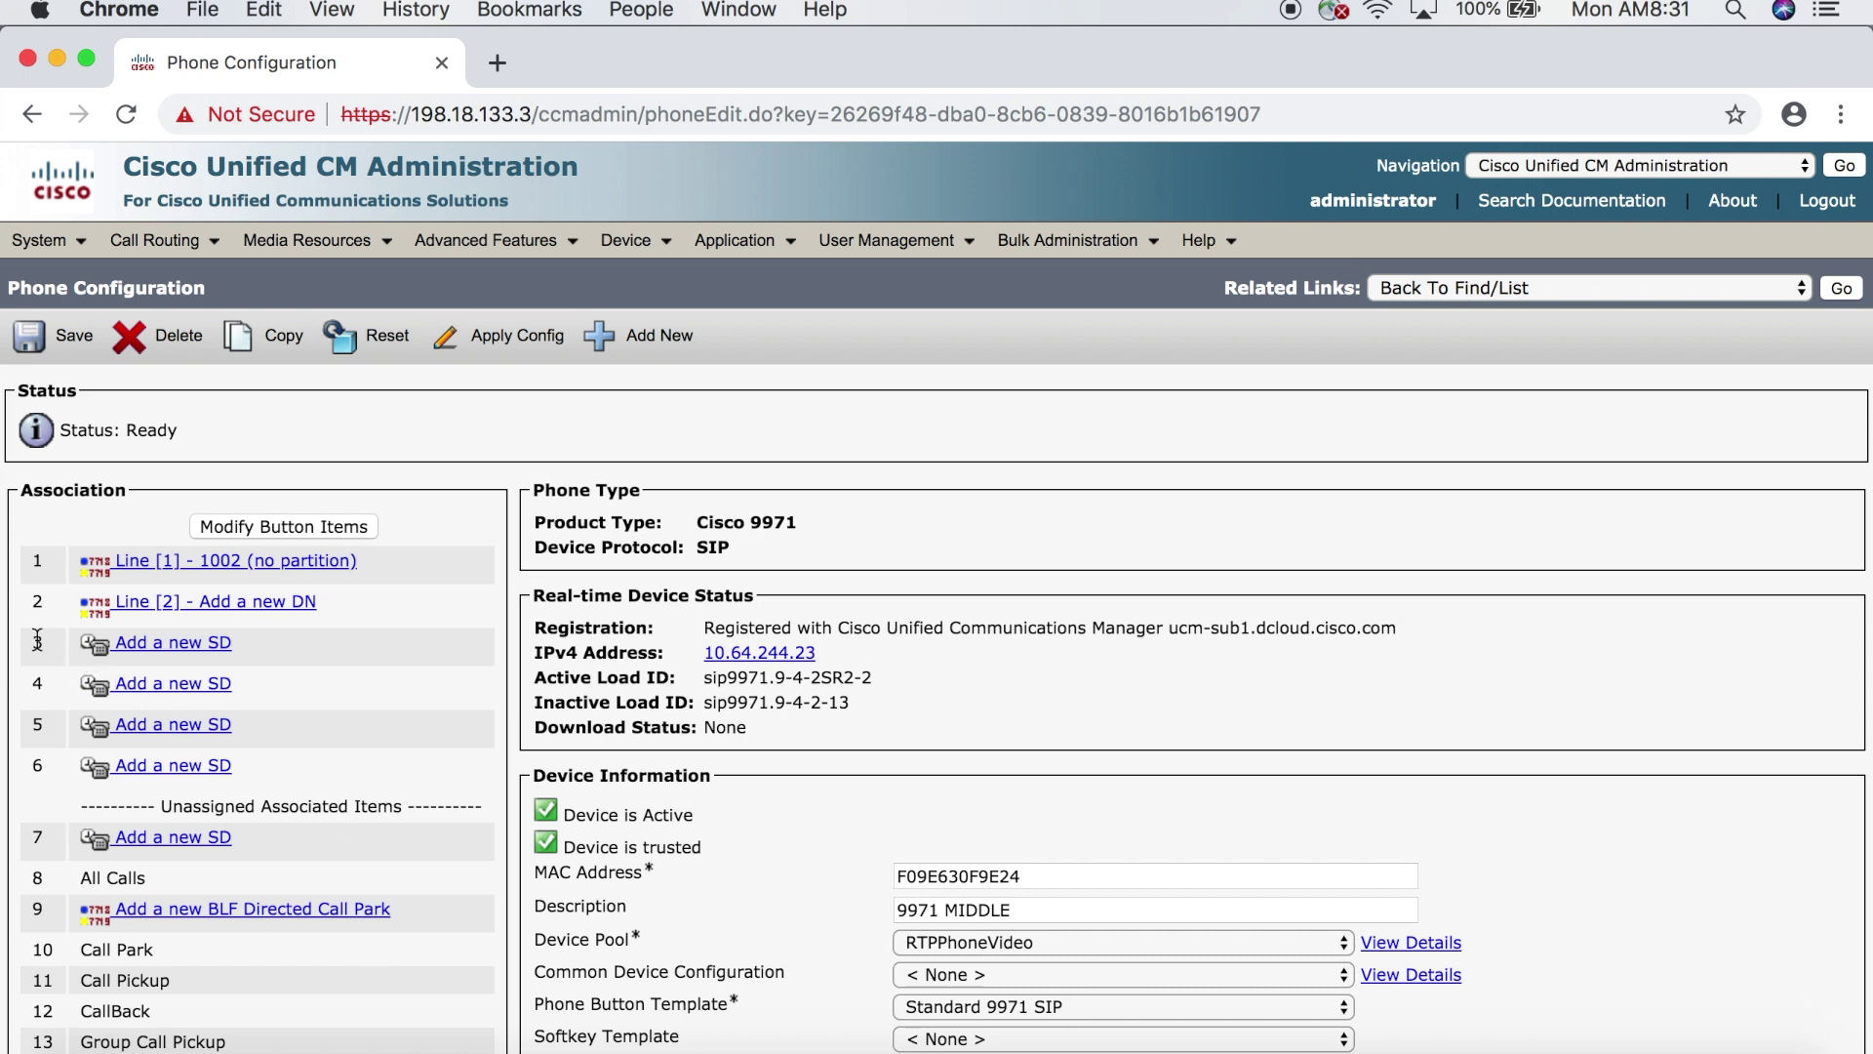
- Save speed dial 1 with the colleague's dcloud.cisco.com URI as both number and label
{"action": "left_click", "coordinate": [183, 642]}
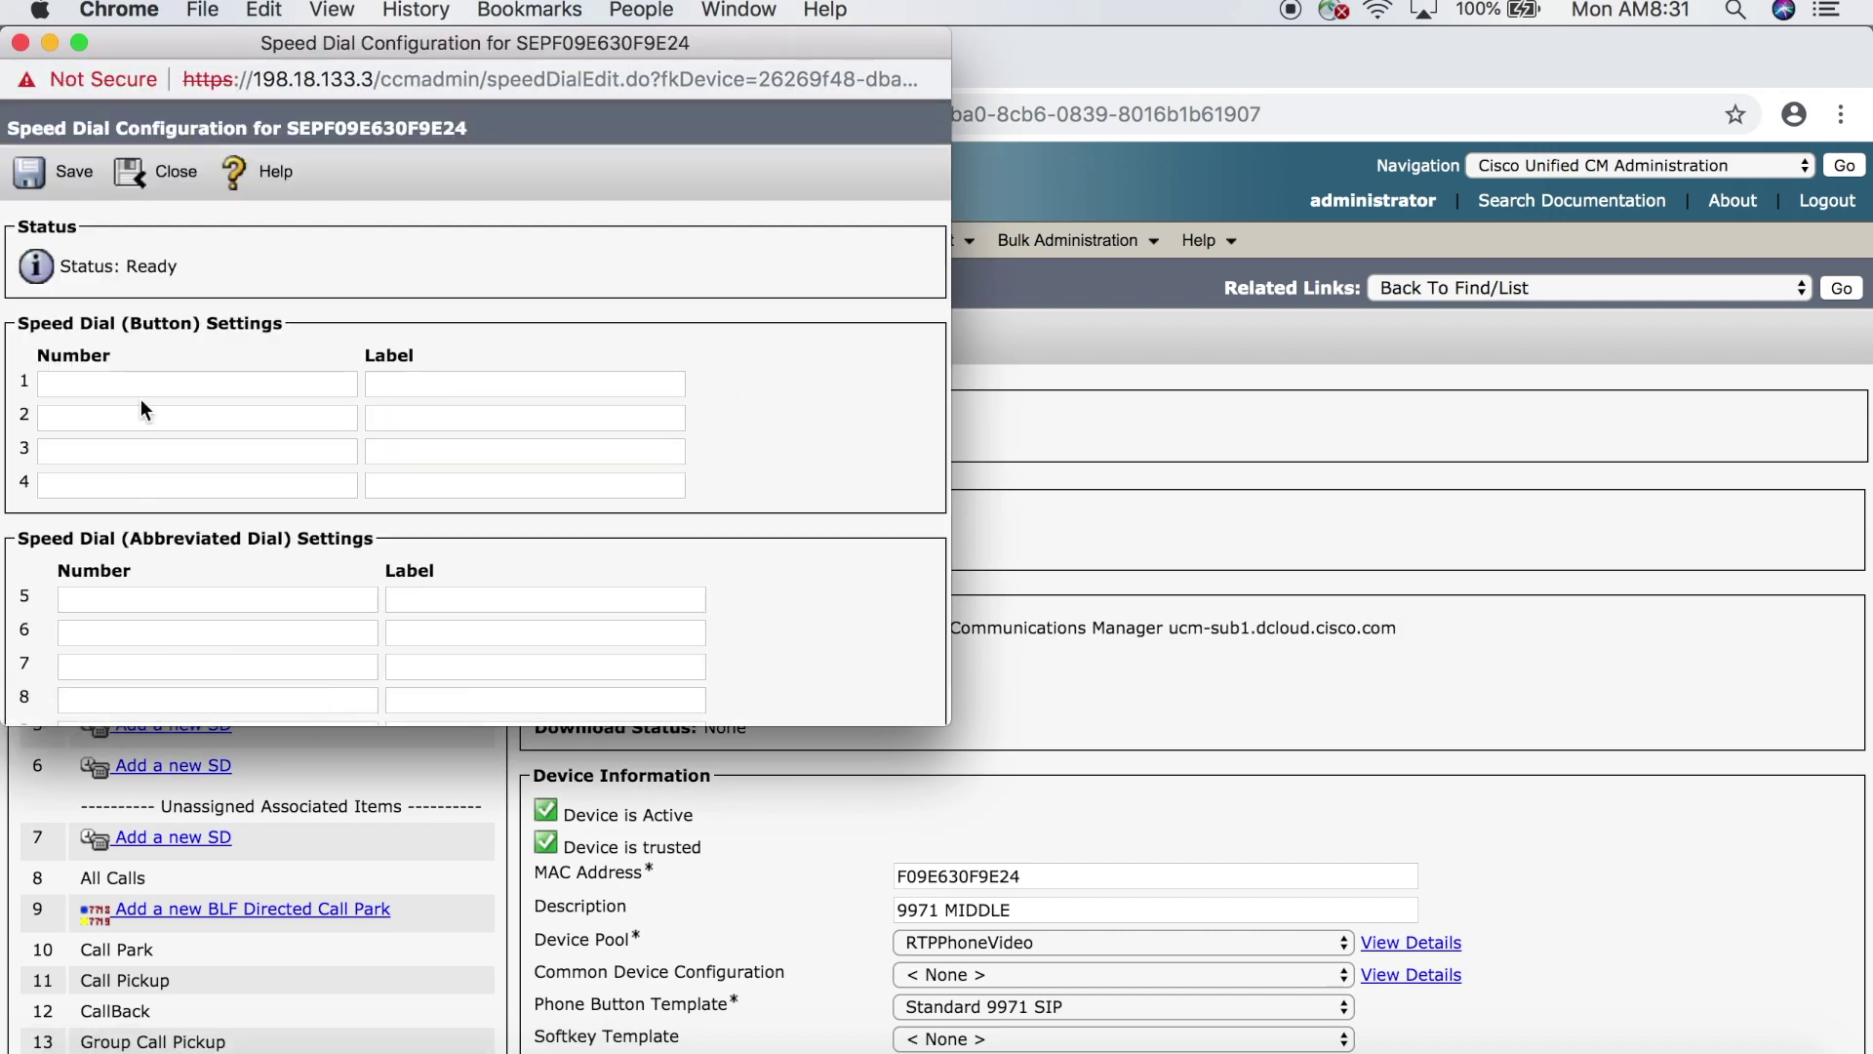
{"action": "left_click", "coordinate": [136, 381]}
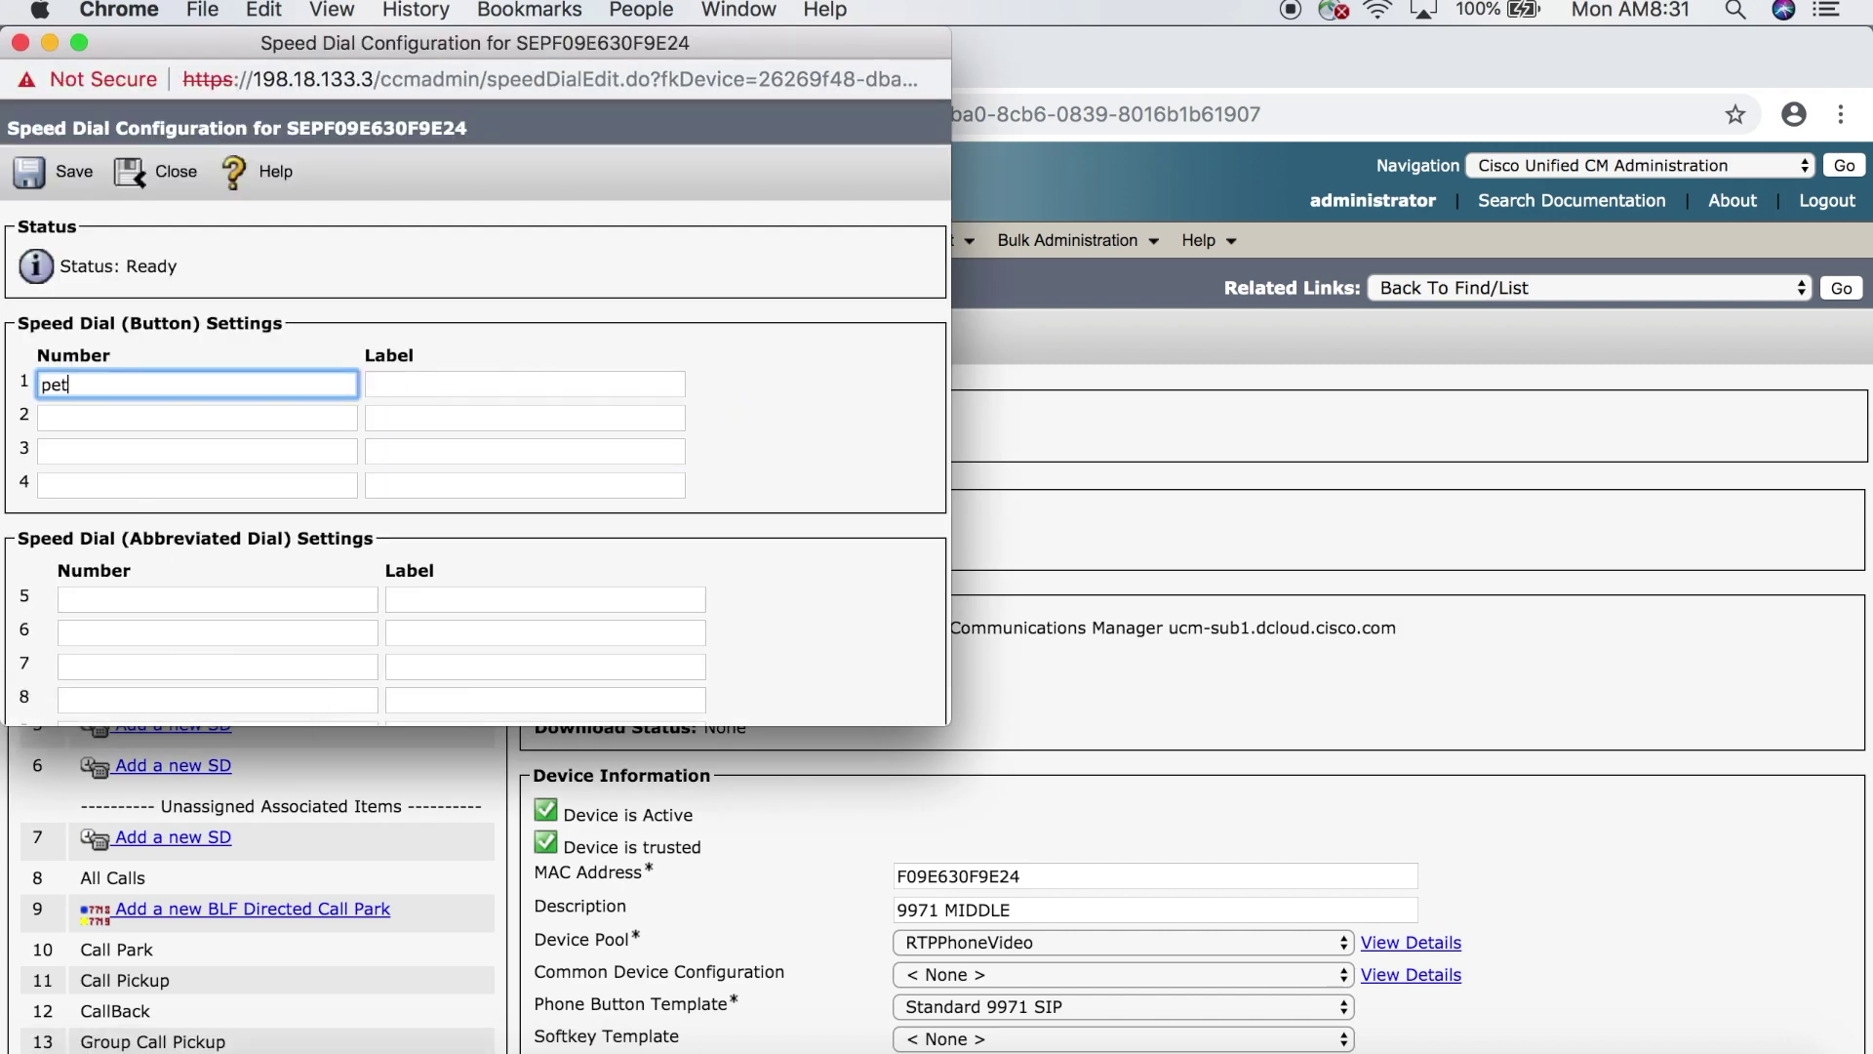
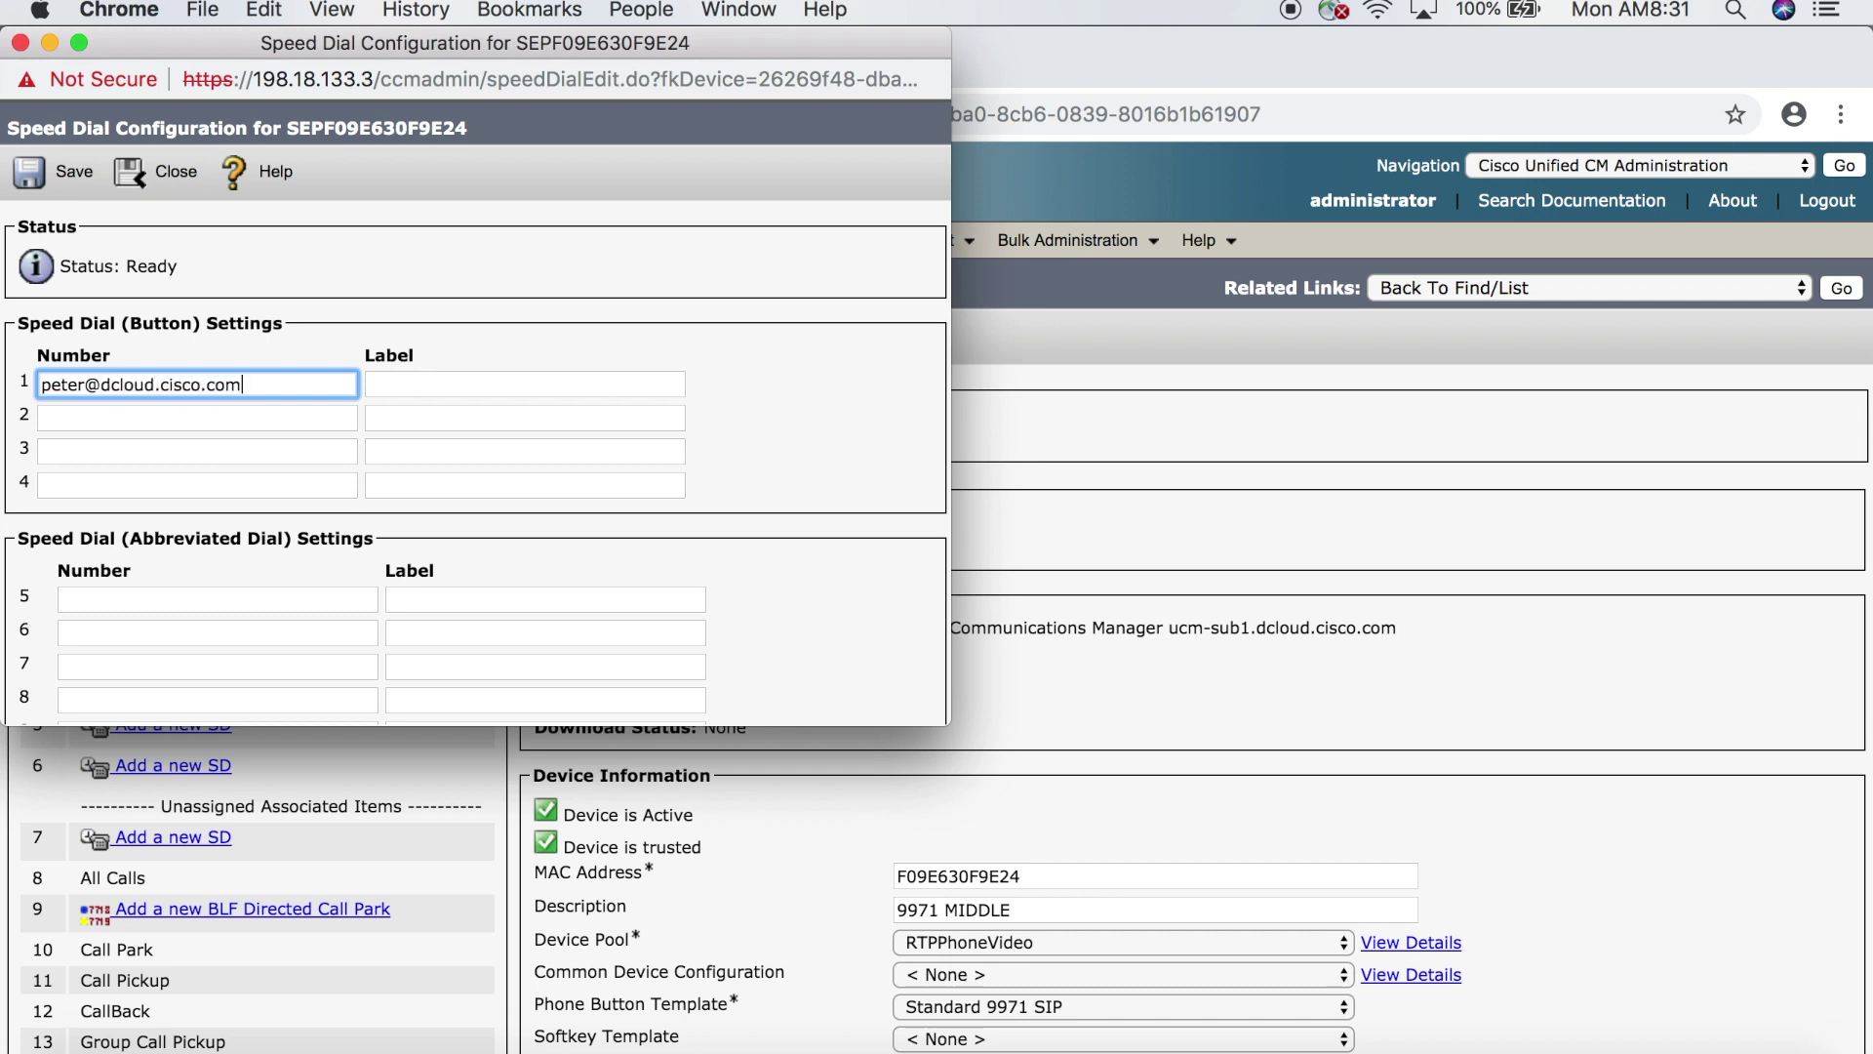
{"action": "key", "text": "Tab"}
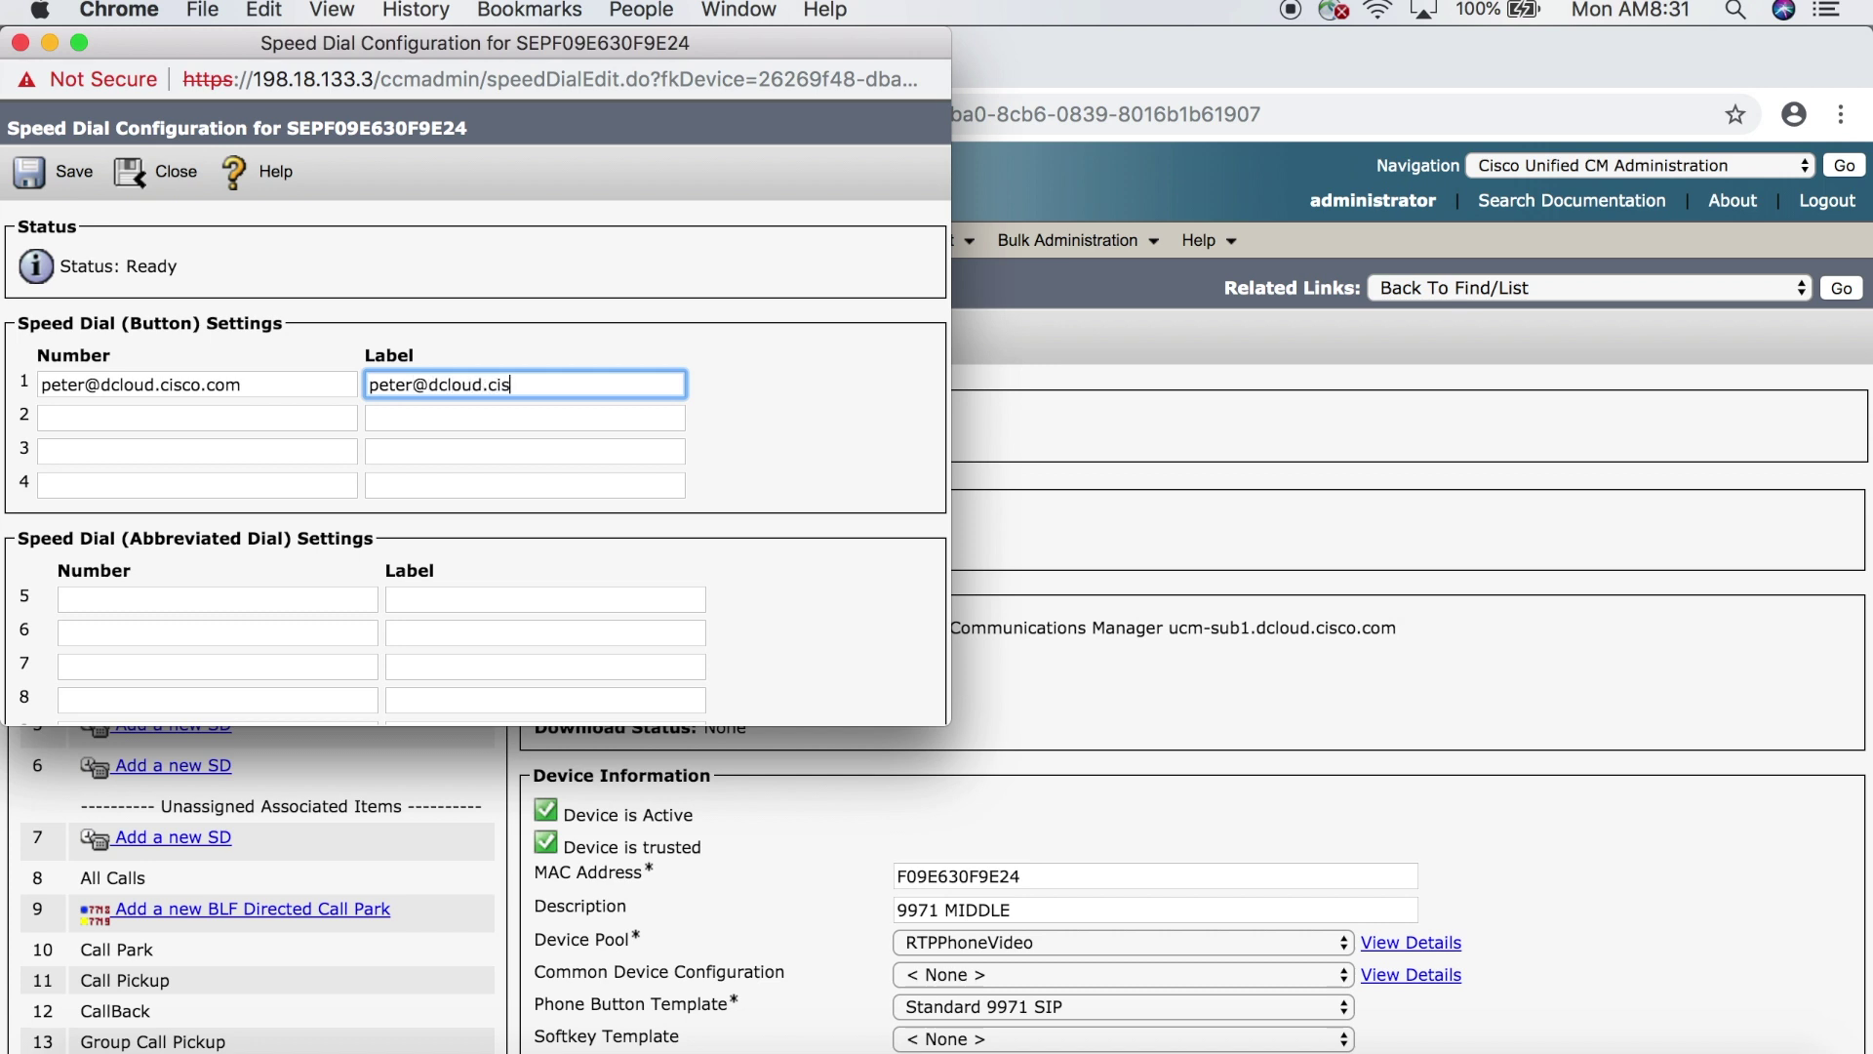
{"action": "left_click", "coordinate": [82, 182]}
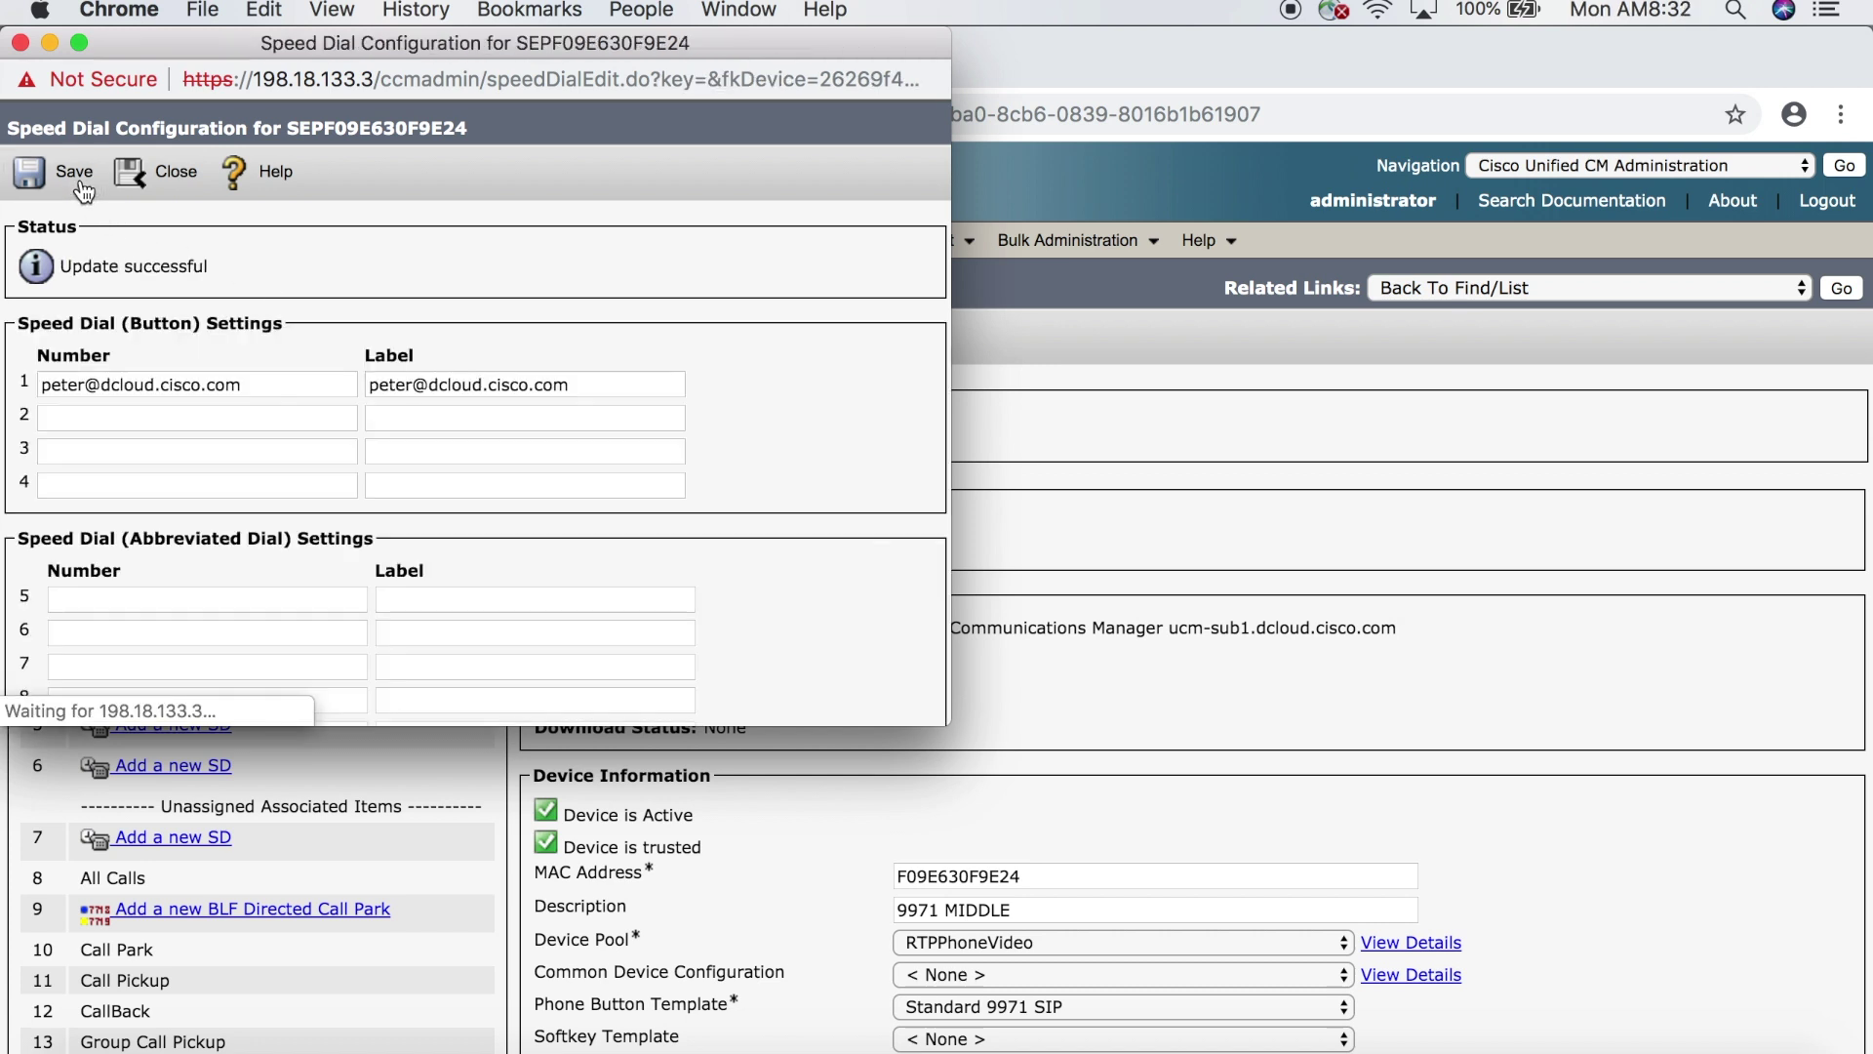
- Close the Speed Dial Configuration window to return to the phone's configuration page
{"action": "left_click", "coordinate": [164, 176]}
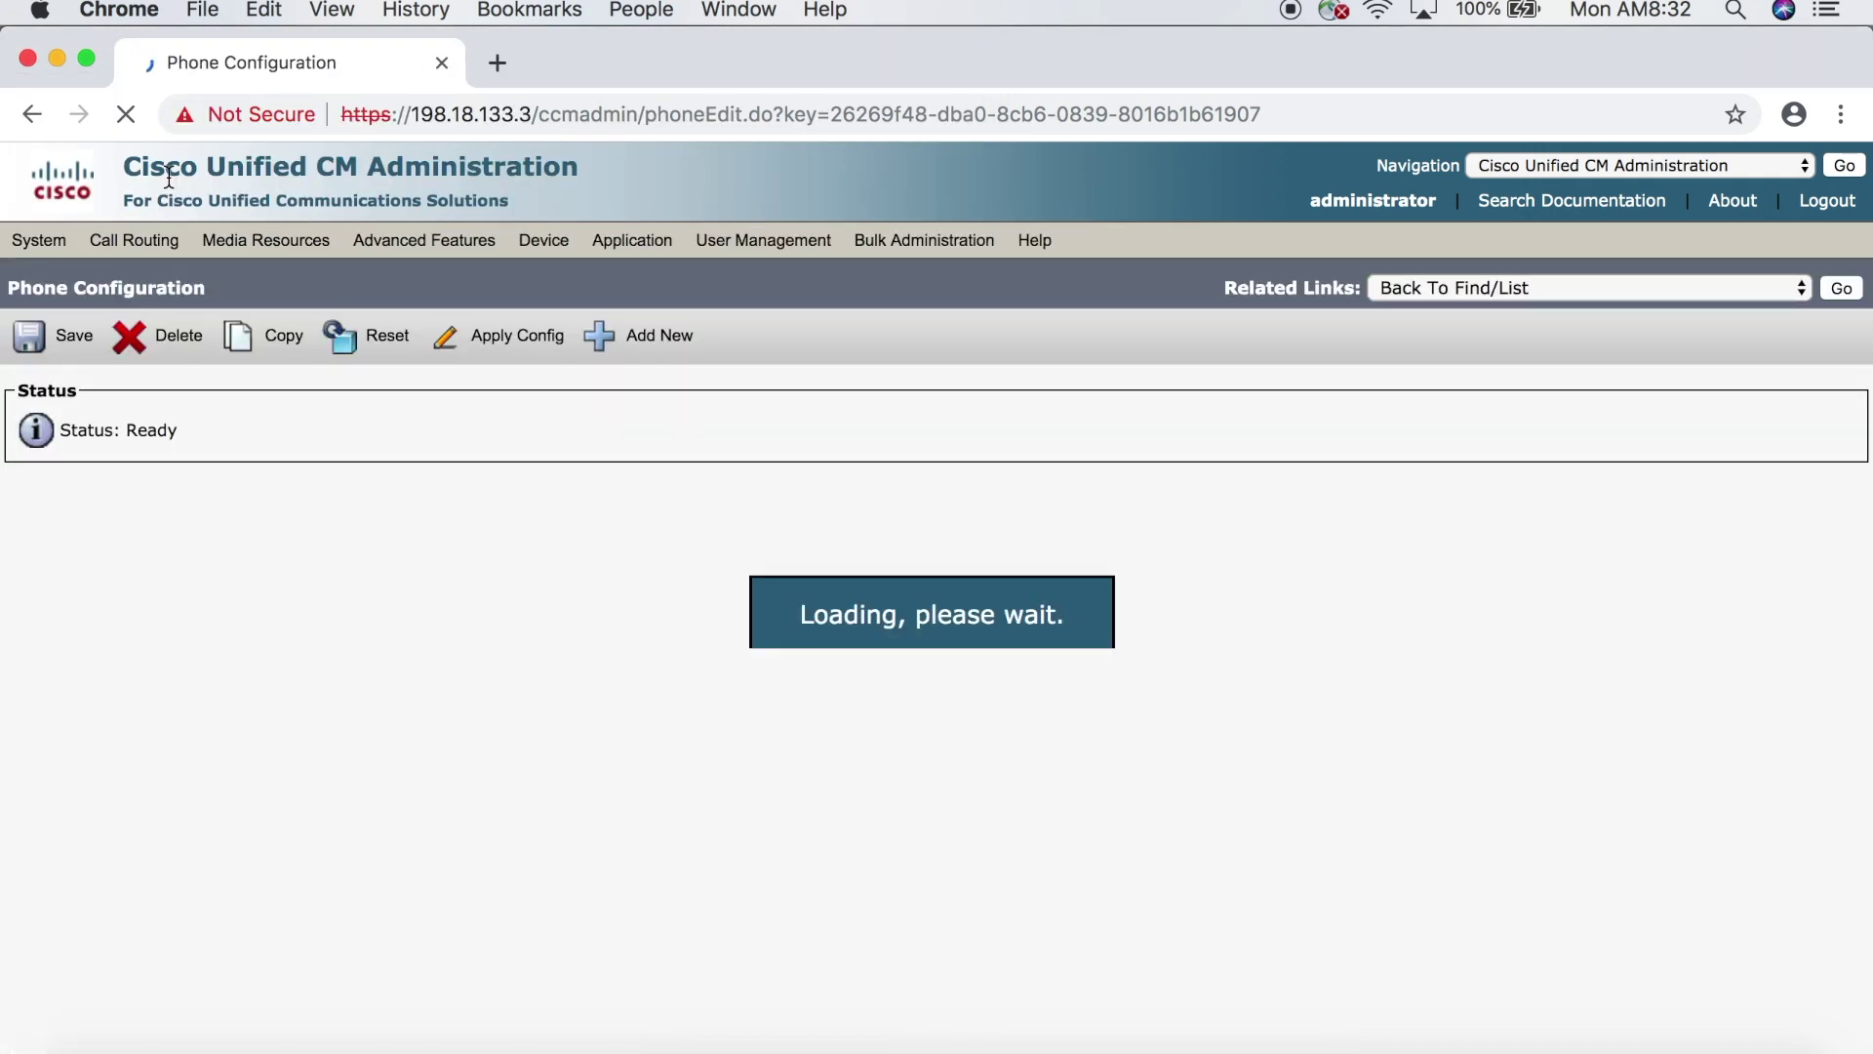